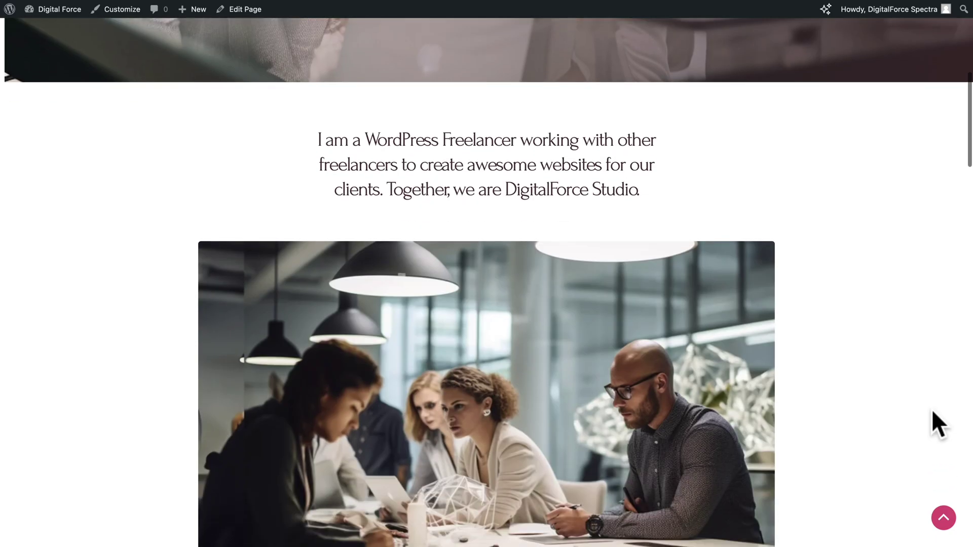
pyautogui.scroll(-10, 933, 412)
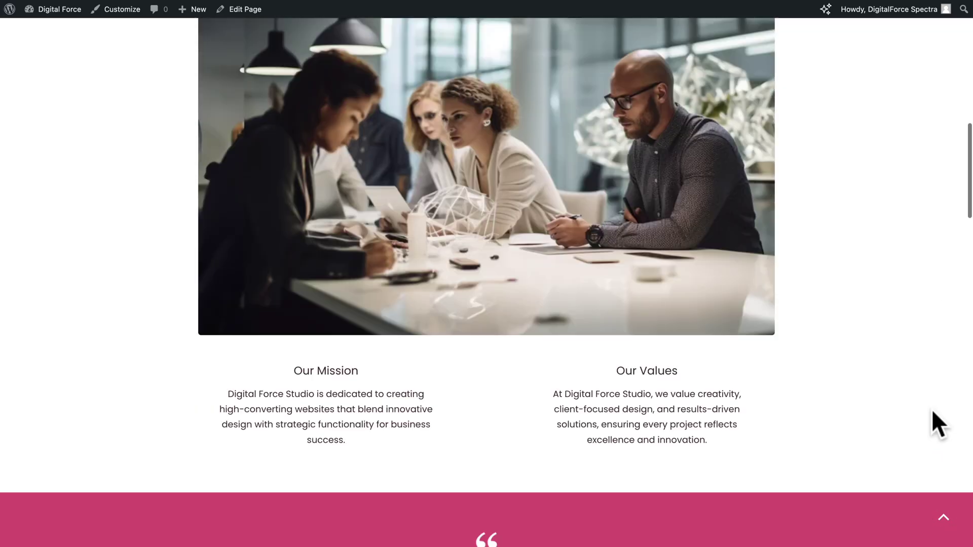
pyautogui.scroll(-8, 932, 409)
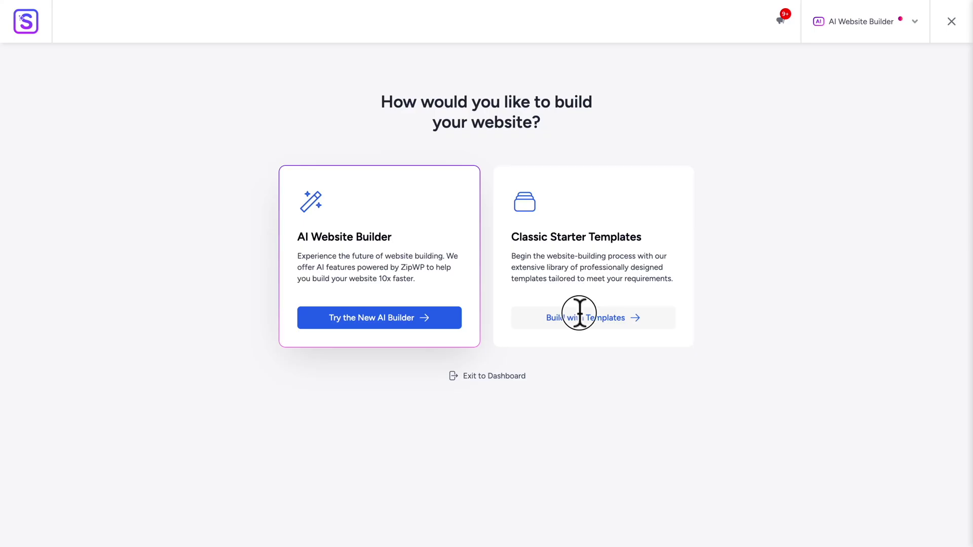
# Build the website from the classic starter template Love Nature, add the site logo and adjust the logo width
pyautogui.click(580, 315)
pyautogui.click(914, 24)
pyautogui.click(862, 56)
pyautogui.click(83, 361)
pyautogui.click(77, 116)
pyautogui.click(934, 527)
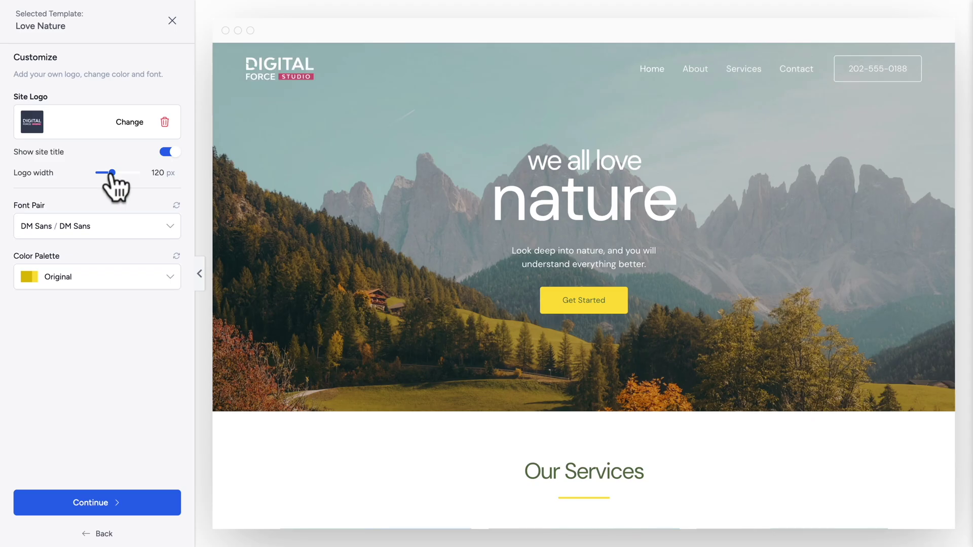
pyautogui.moveTo(107, 173); pyautogui.dragTo(123, 173)
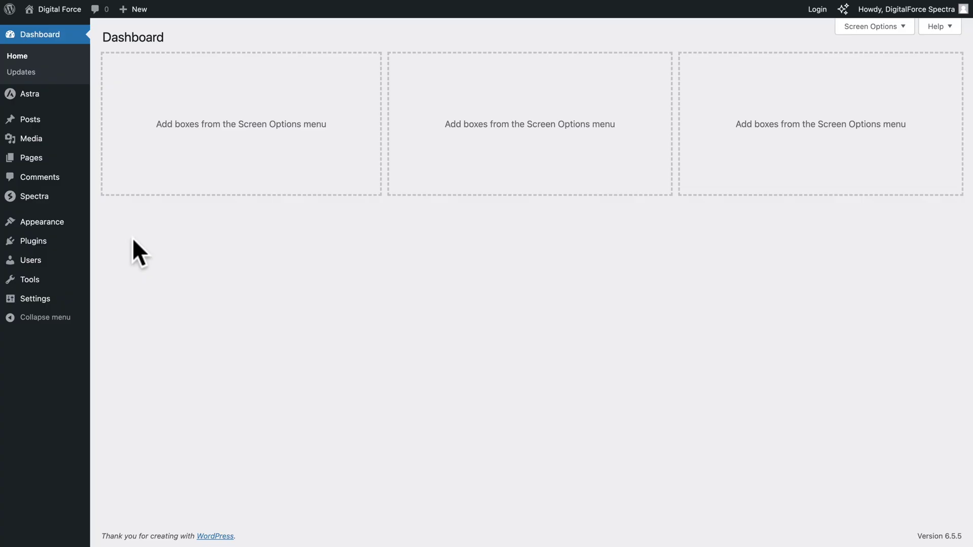
# Open the Home page from the list of all pages for editing in a new browser tab
pyautogui.moveTo(31, 158)
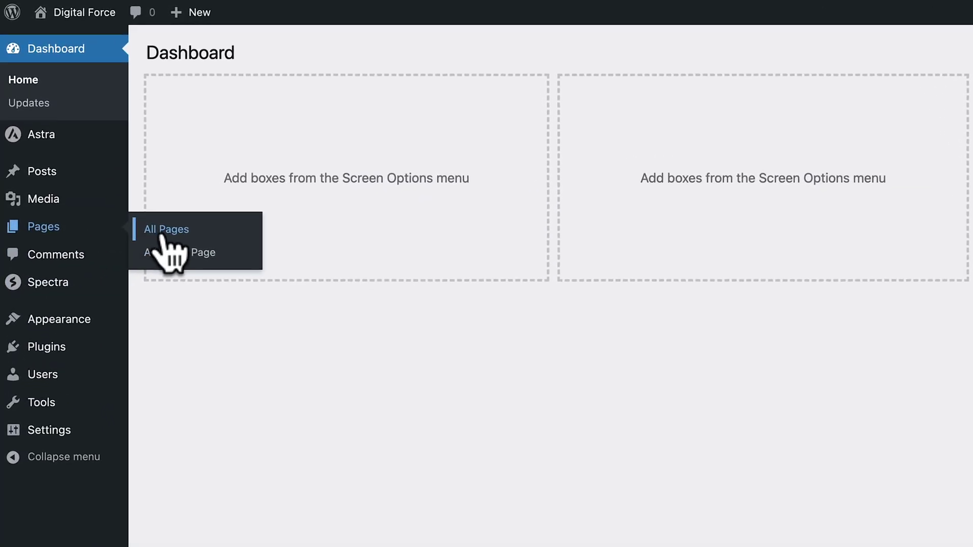
pyautogui.click(164, 234)
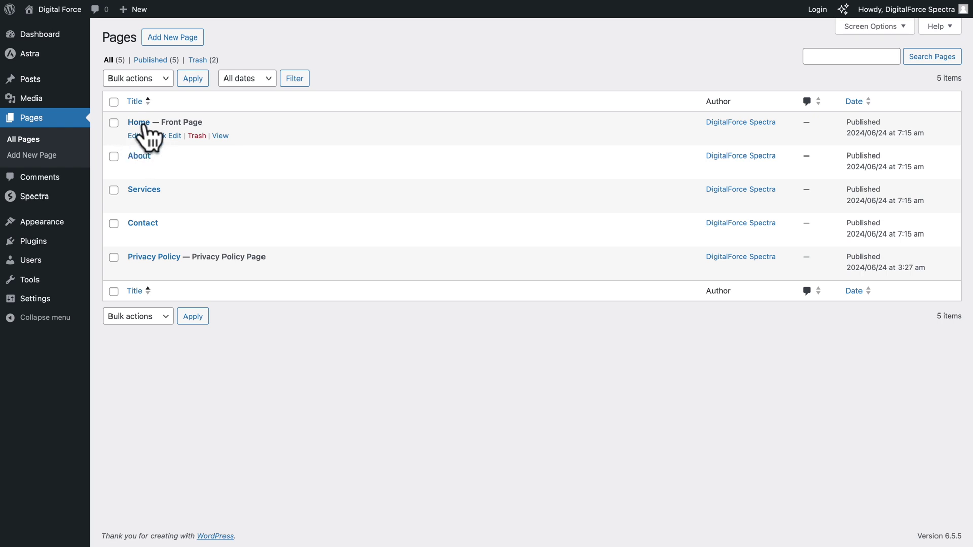
pyautogui.rightClick(134, 136)
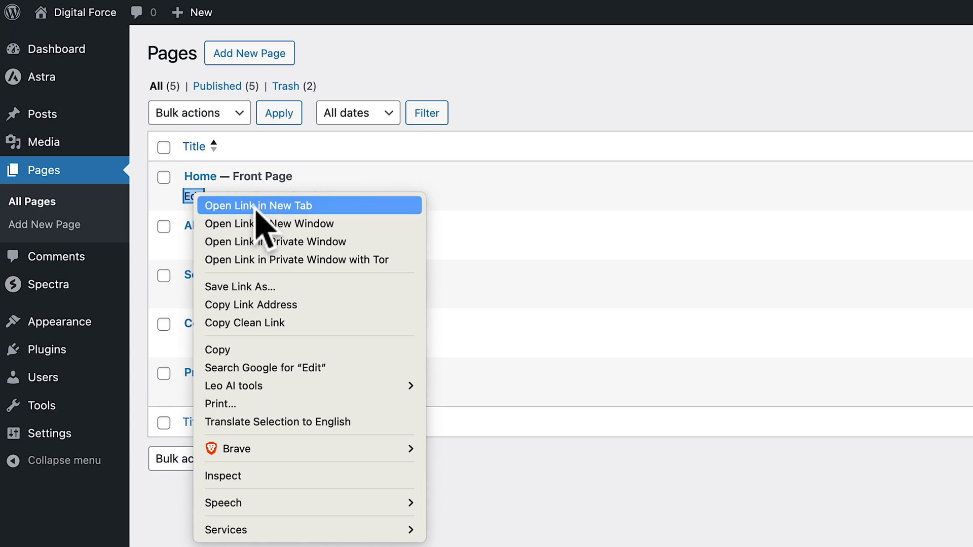
pyautogui.click(257, 207)
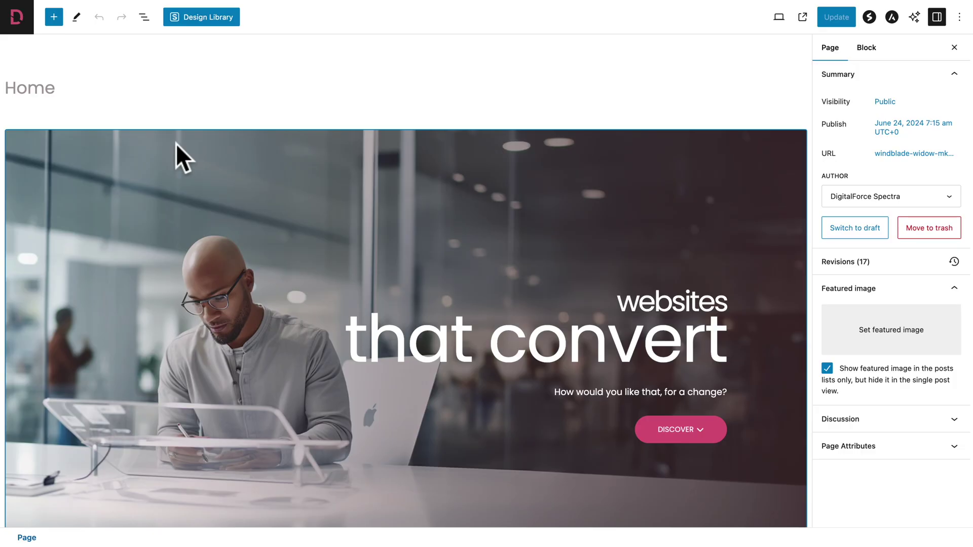
# Copy the CALL TO ACTION BANNER CONTAINER at the end of the Home page
pyautogui.scroll(-20, 176, 144)
pyautogui.scroll(-15, 176, 144)
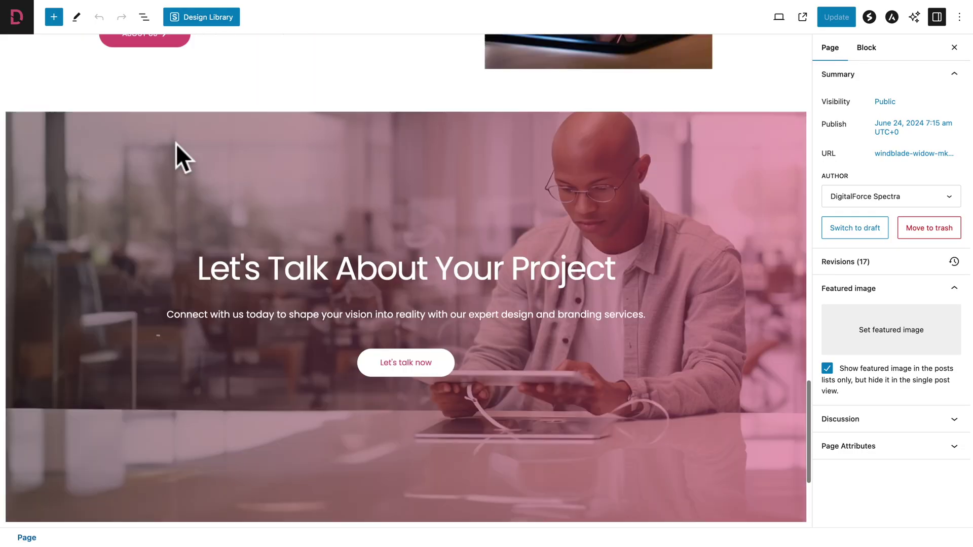
pyautogui.scroll(8, 175, 144)
pyautogui.scroll(-3, 176, 203)
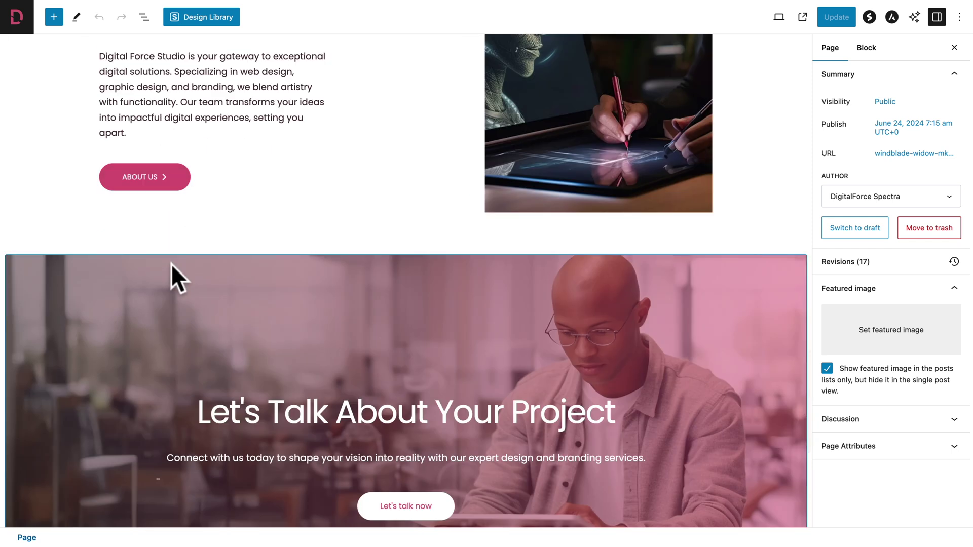
pyautogui.click(174, 274)
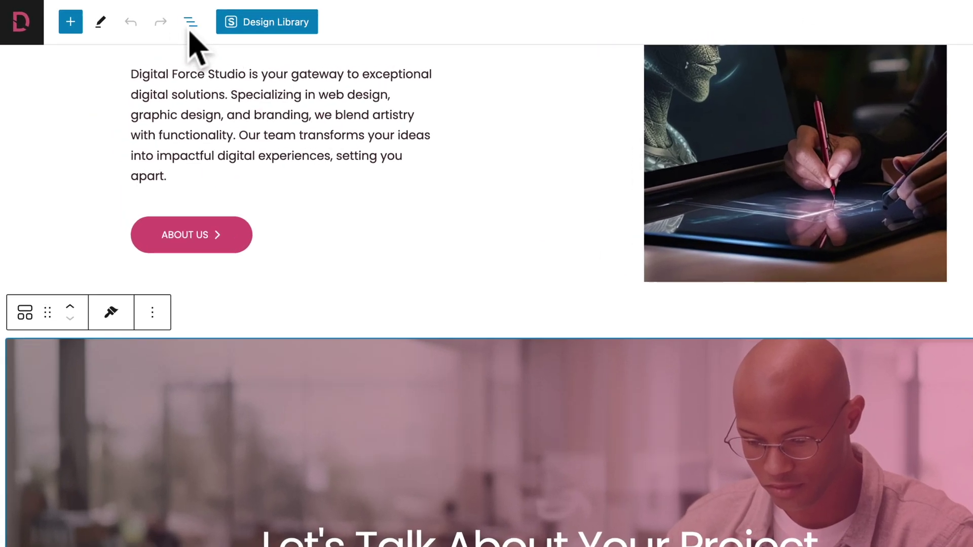
pyautogui.click(144, 16)
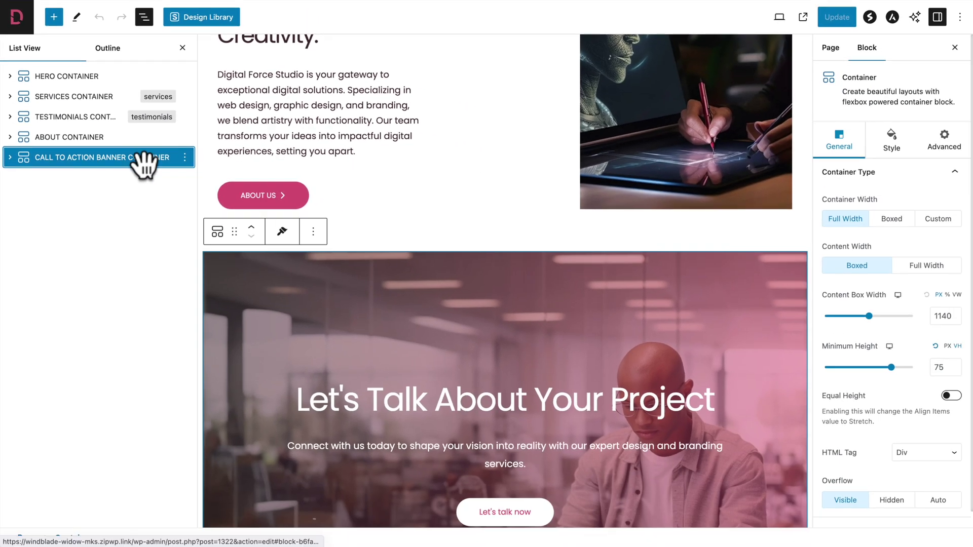
pyautogui.click(243, 207)
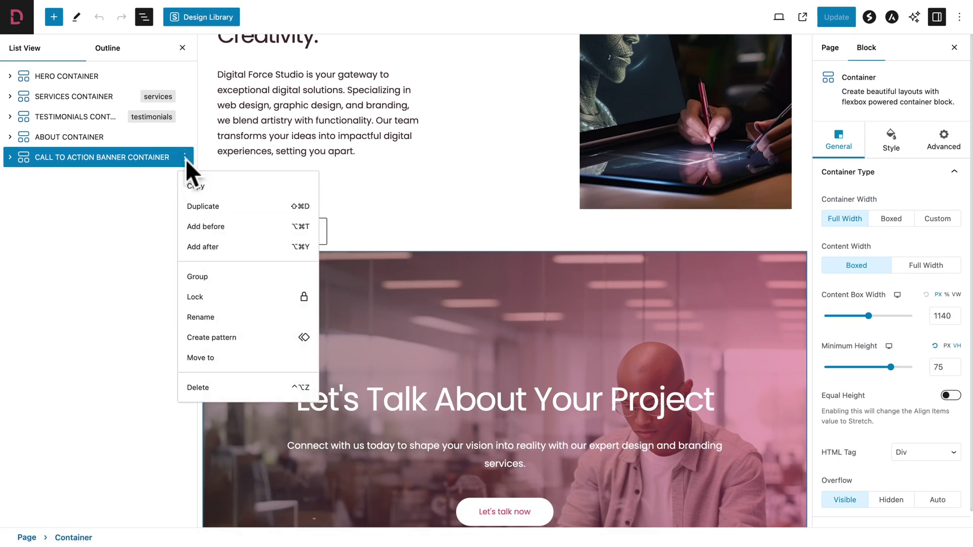
pyautogui.click(194, 187)
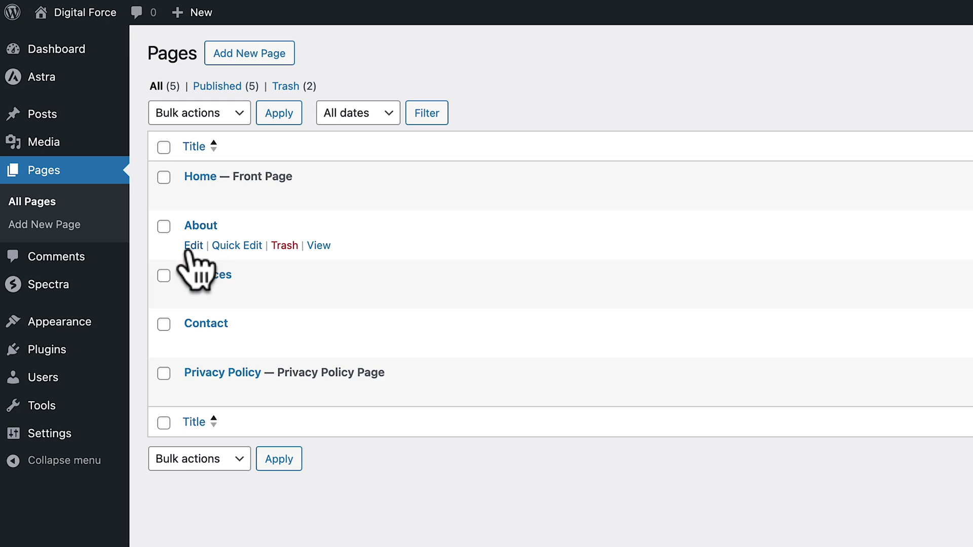
# Open the About page for editing and show its block structure as a list
pyautogui.rightClick(192, 246)
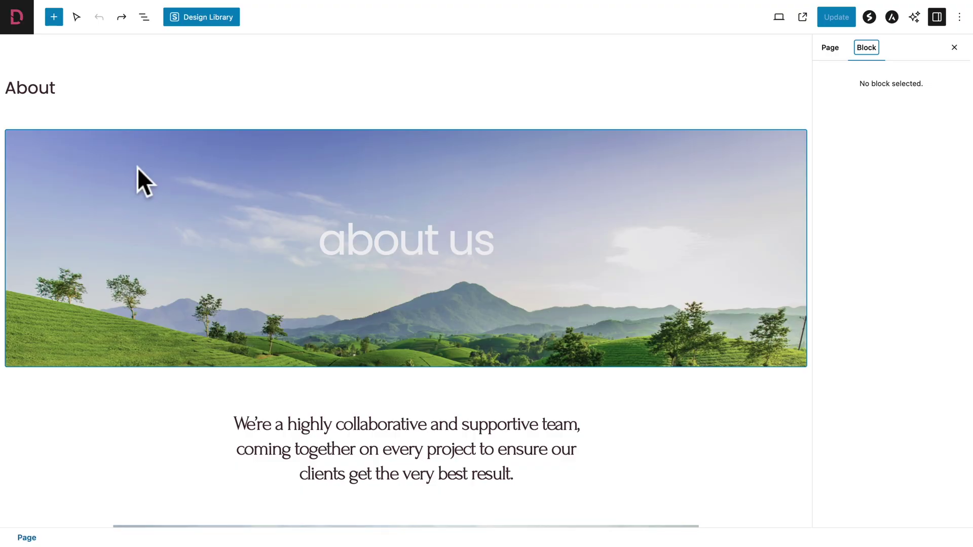
pyautogui.scroll(-15, 138, 167)
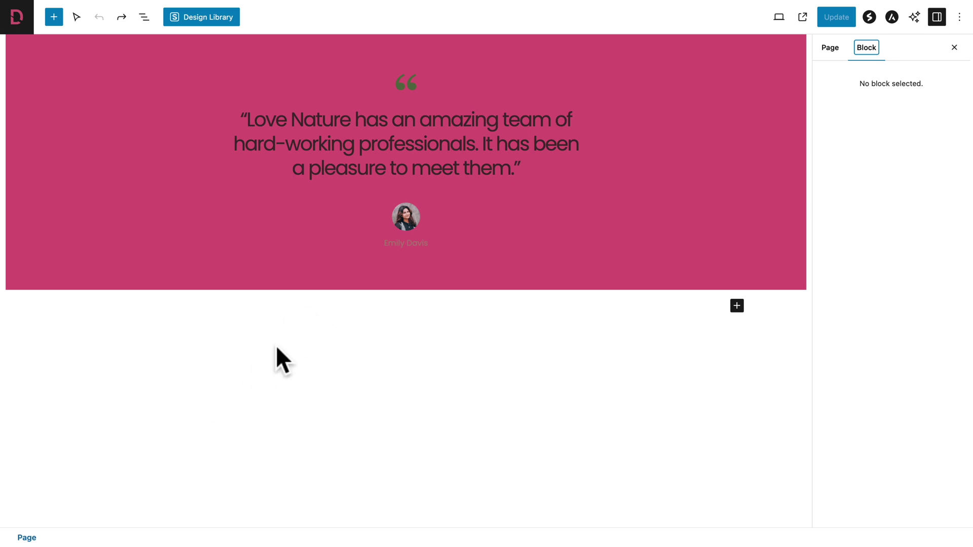
pyautogui.click(144, 17)
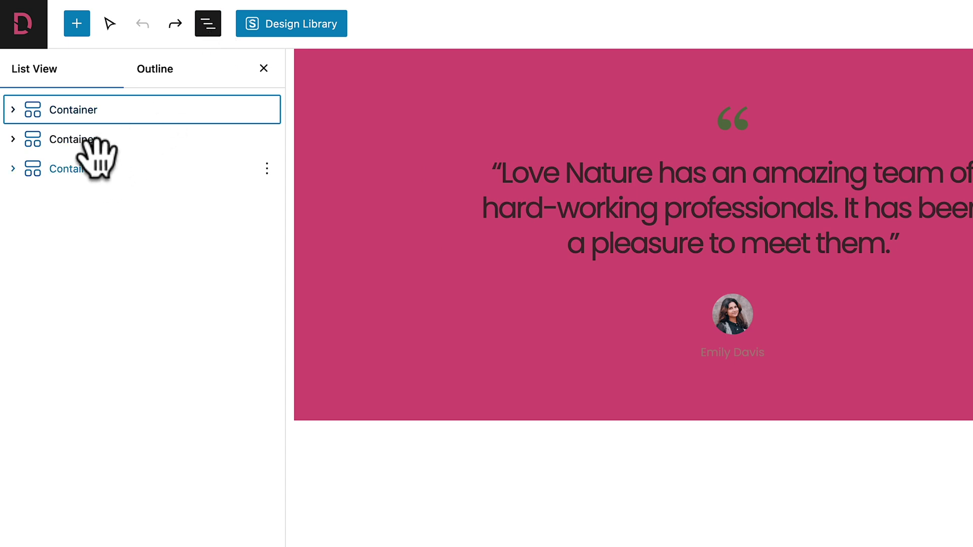
# Paste the copied call to action banner into a new block after the About page's last container and update the page
pyautogui.click(81, 169)
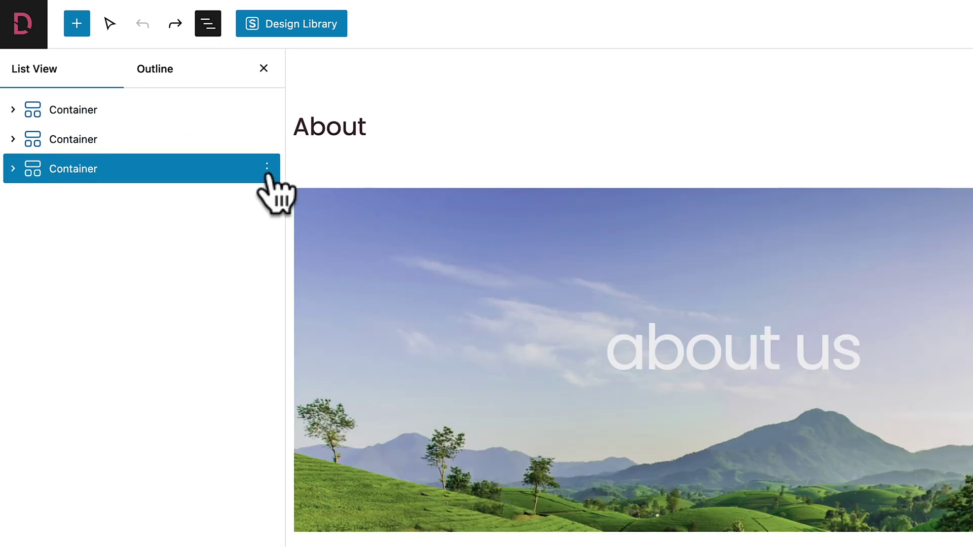
pyautogui.click(267, 169)
pyautogui.click(284, 299)
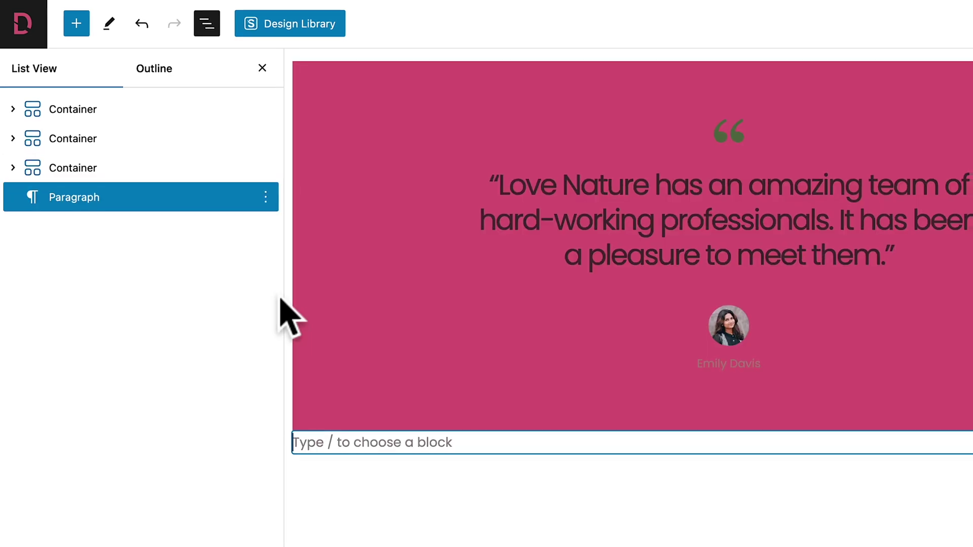
pyautogui.rightClick(240, 314)
pyautogui.click(254, 392)
pyautogui.scroll(-1, 249, 384)
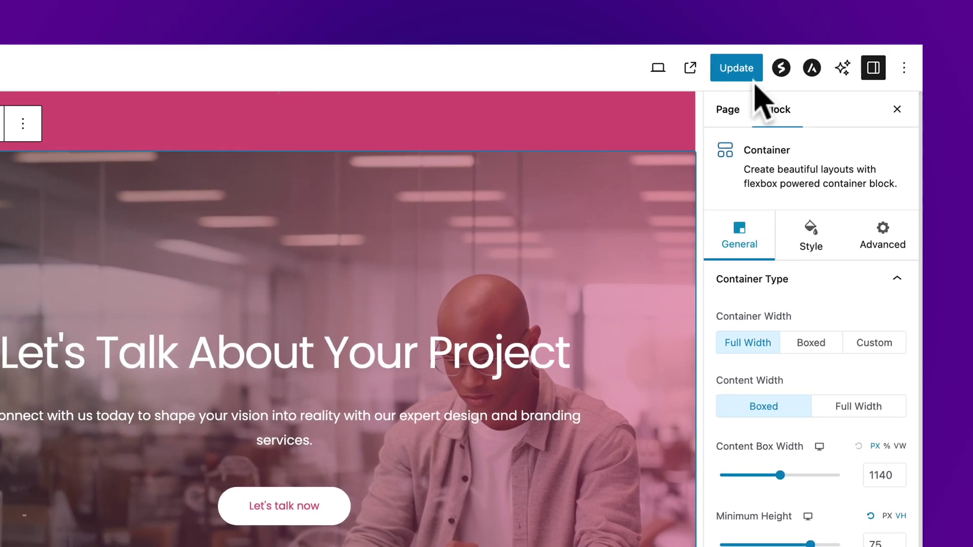
pyautogui.click(836, 17)
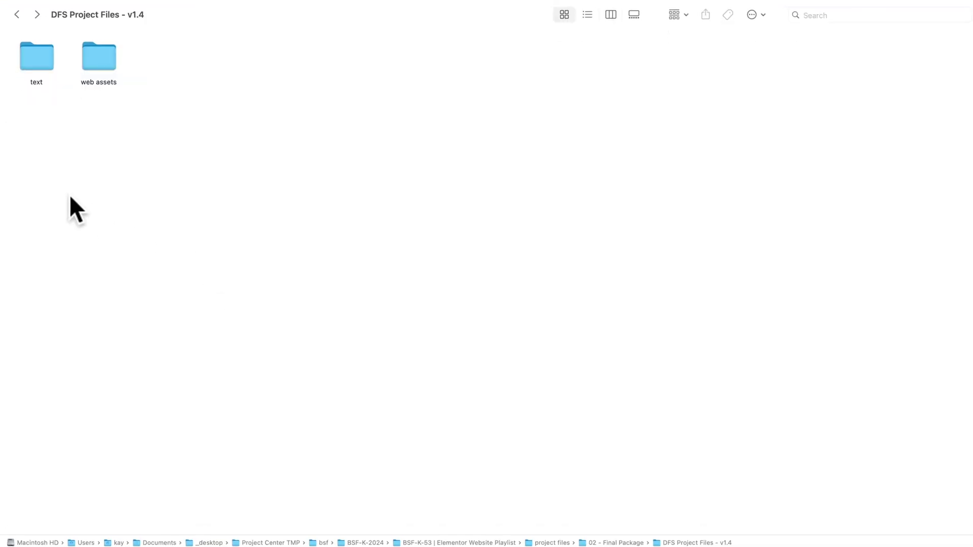
# Switch to the DFS Project Files folder and open 02-about.txt from its text folder
pyautogui.doubleClick(55, 91)
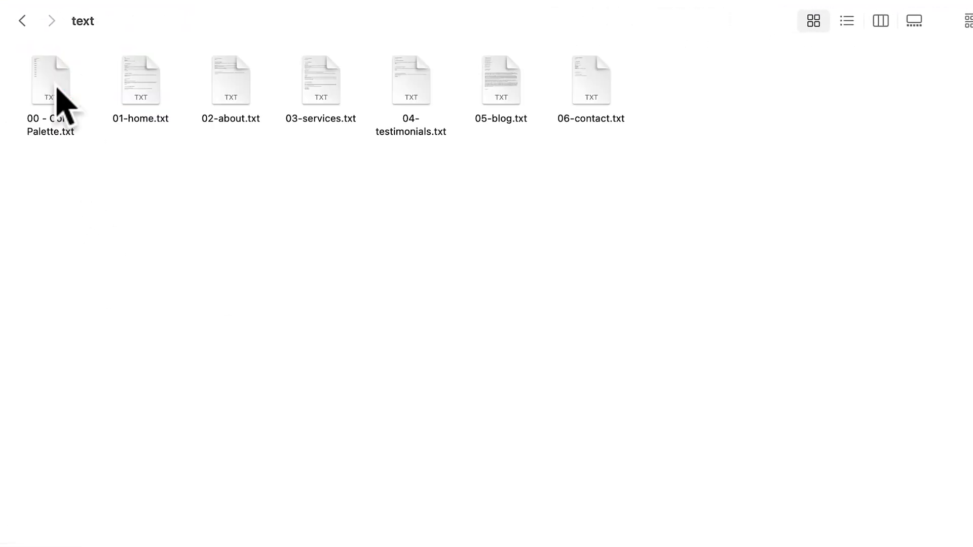
pyautogui.click(226, 101)
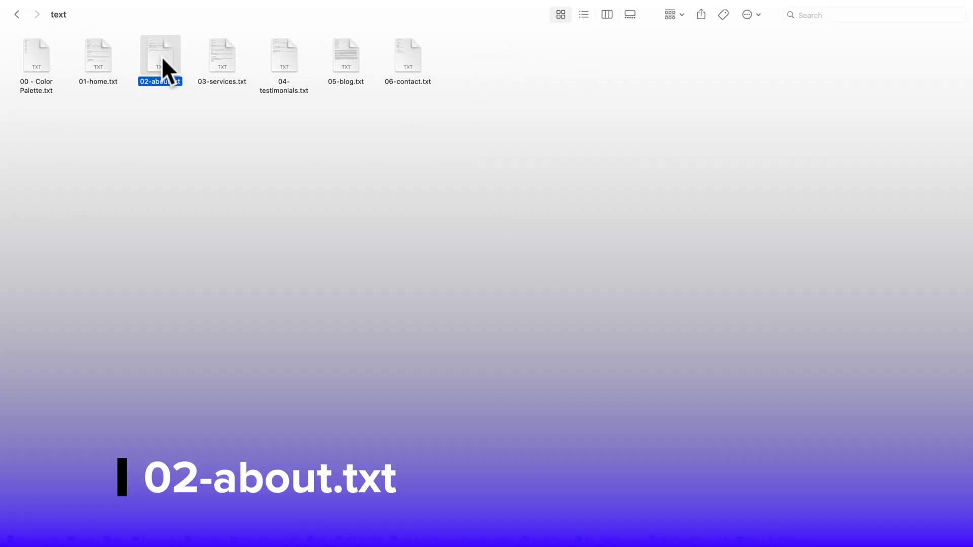
pyautogui.doubleClick(162, 56)
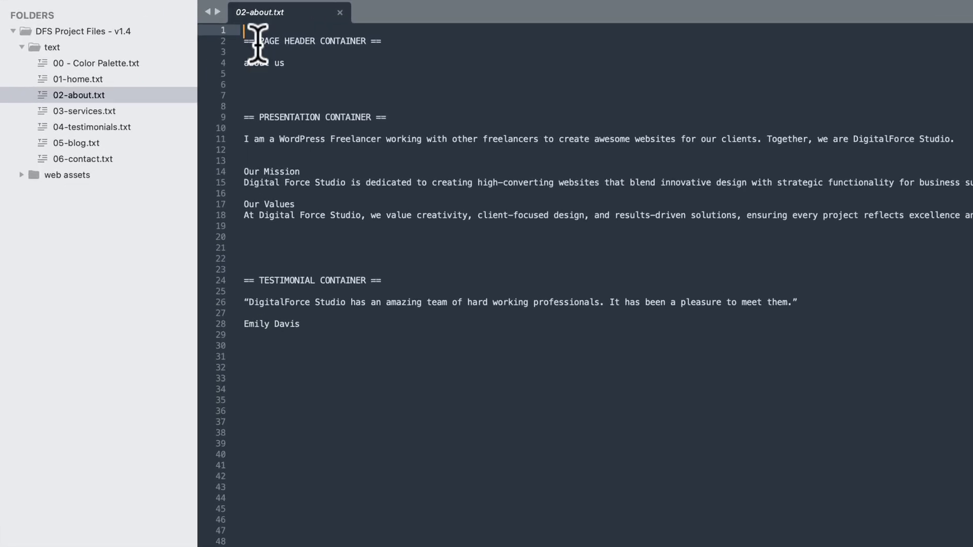
# Copy the PAGE HEADER CONTAINER heading from the text file and use it to rename the About page's first container
pyautogui.moveTo(290, 46); pyautogui.dragTo(404, 45)
pyautogui.press('super+c')
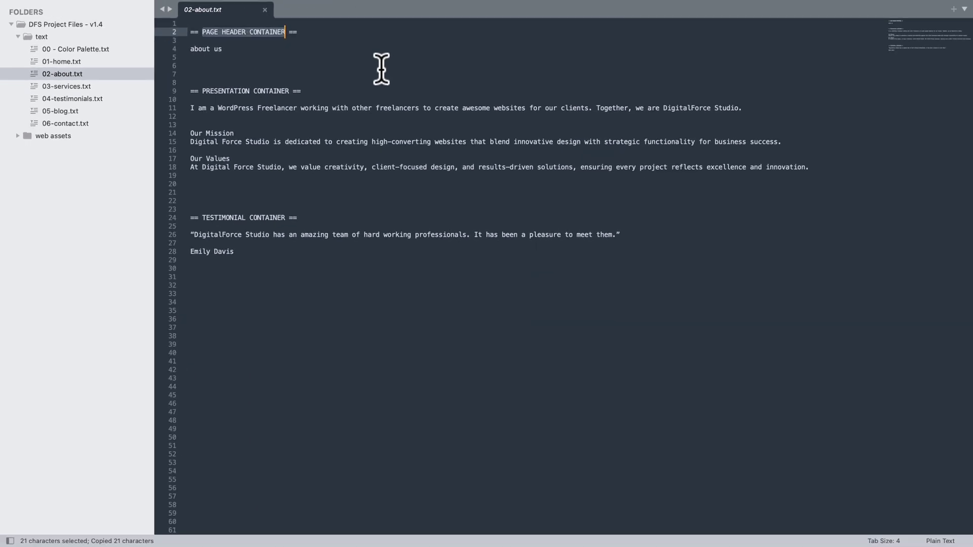
pyautogui.press('super+Tab')
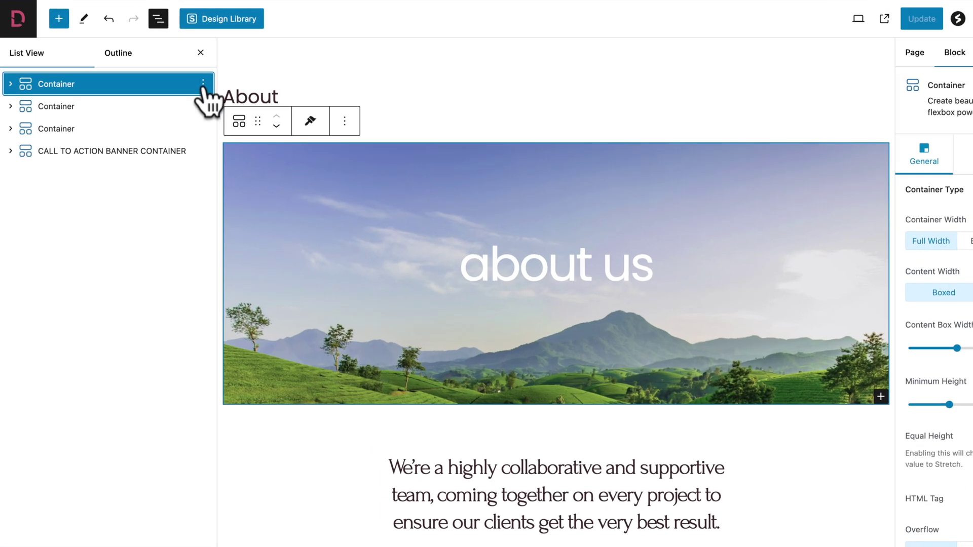
pyautogui.click(186, 76)
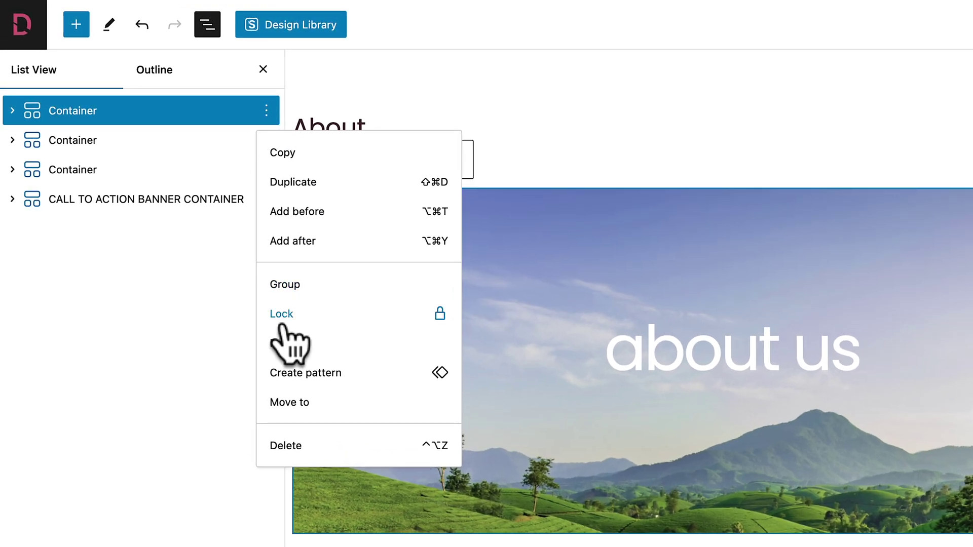
pyautogui.click(285, 344)
pyautogui.press('super+v')
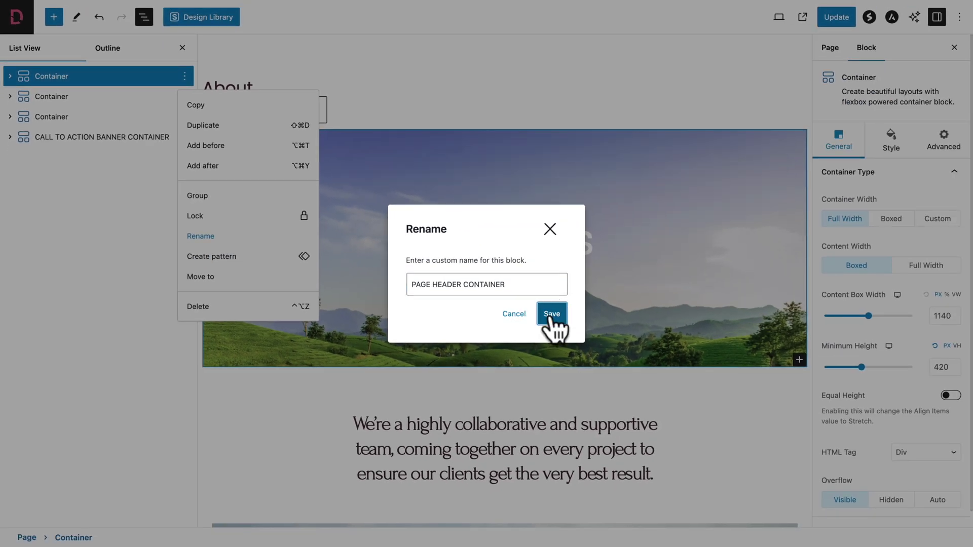
pyautogui.click(552, 314)
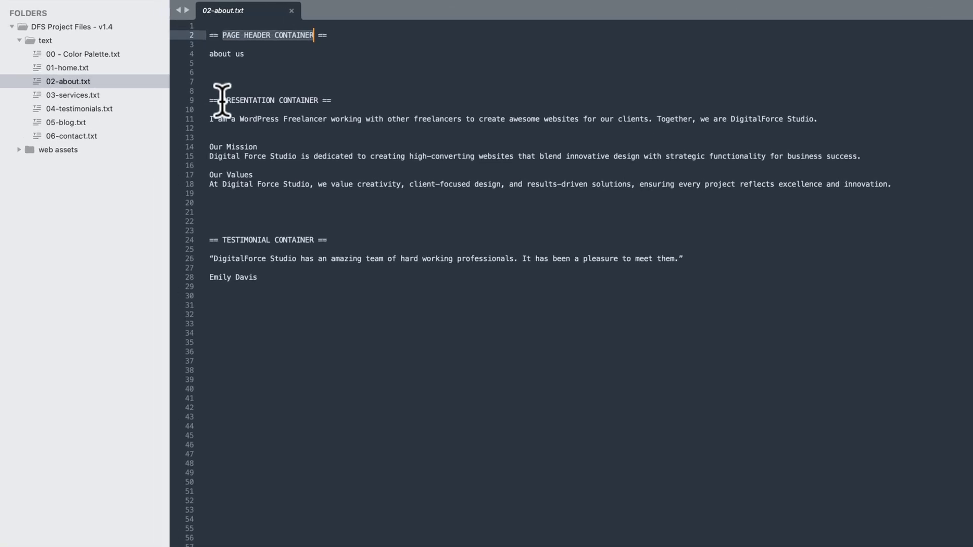
# Rename the About page's second container as PRESENTATION CONTAINER, using the heading copied from the text file
pyautogui.moveTo(222, 100); pyautogui.dragTo(317, 101)
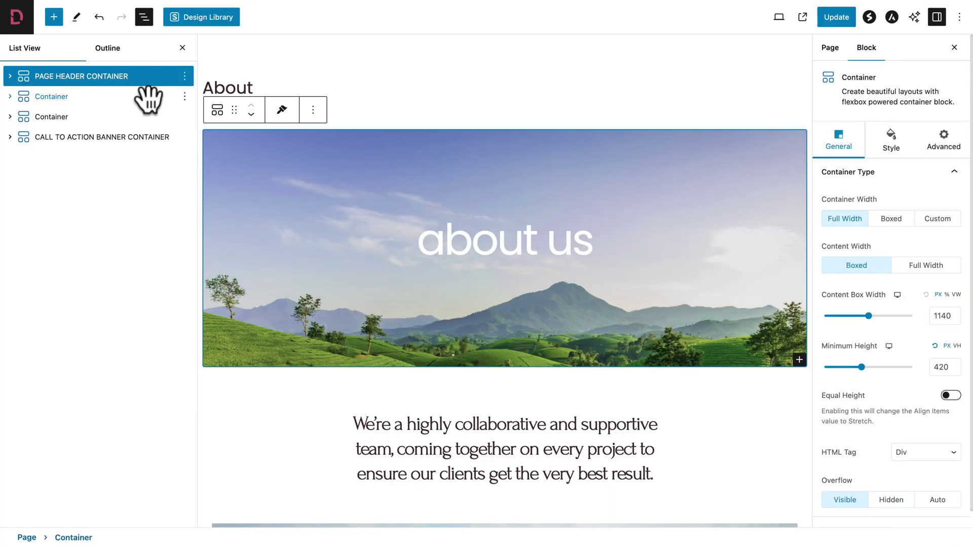
pyautogui.click(147, 97)
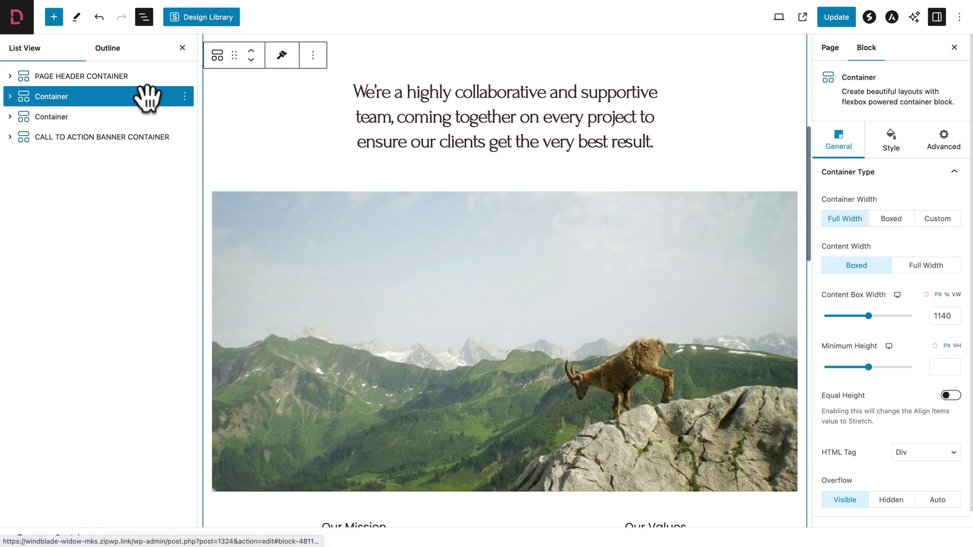
pyautogui.click(185, 97)
pyautogui.click(197, 251)
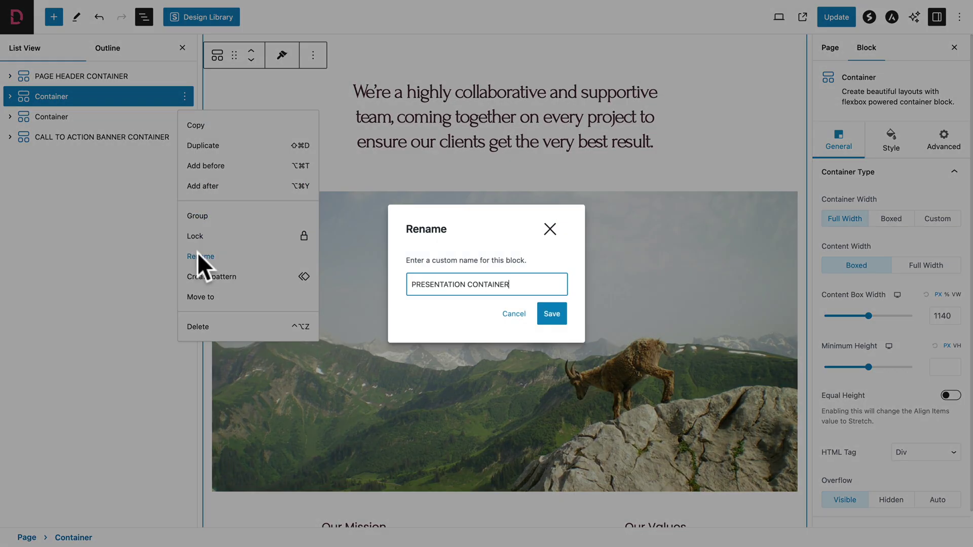
pyautogui.click(553, 314)
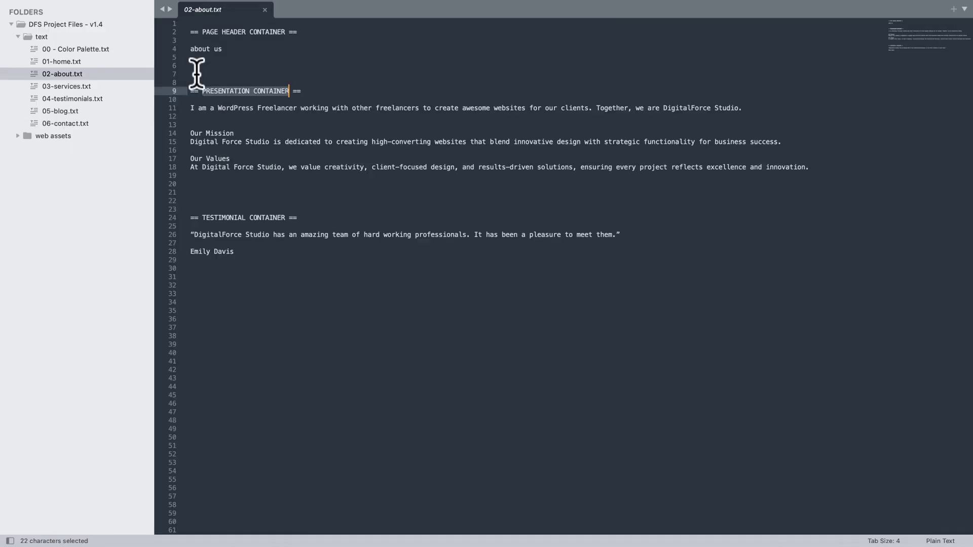
# Rename the About page's third container as TESTIMONIAL CONTAINER, using the heading copied from the text file
pyautogui.moveTo(202, 214); pyautogui.dragTo(283, 215)
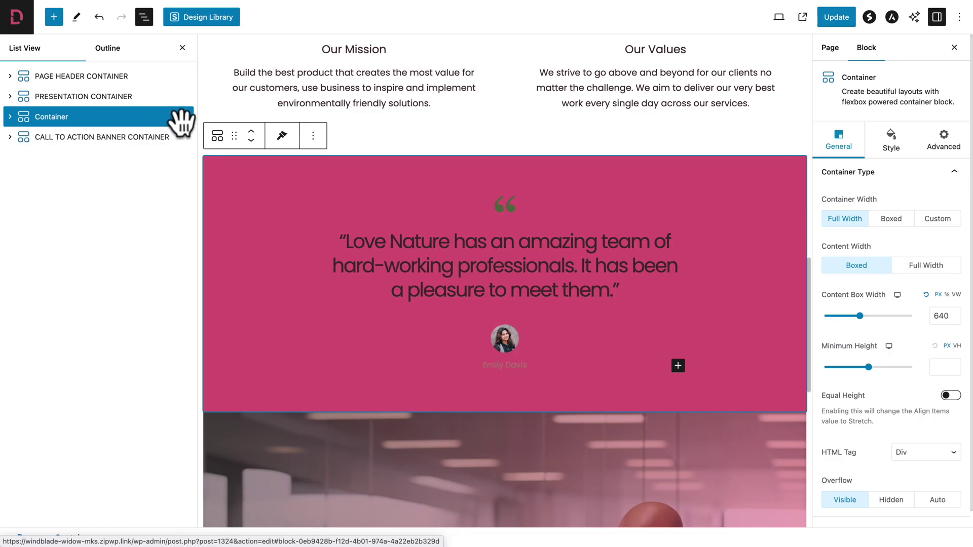
pyautogui.click(185, 118)
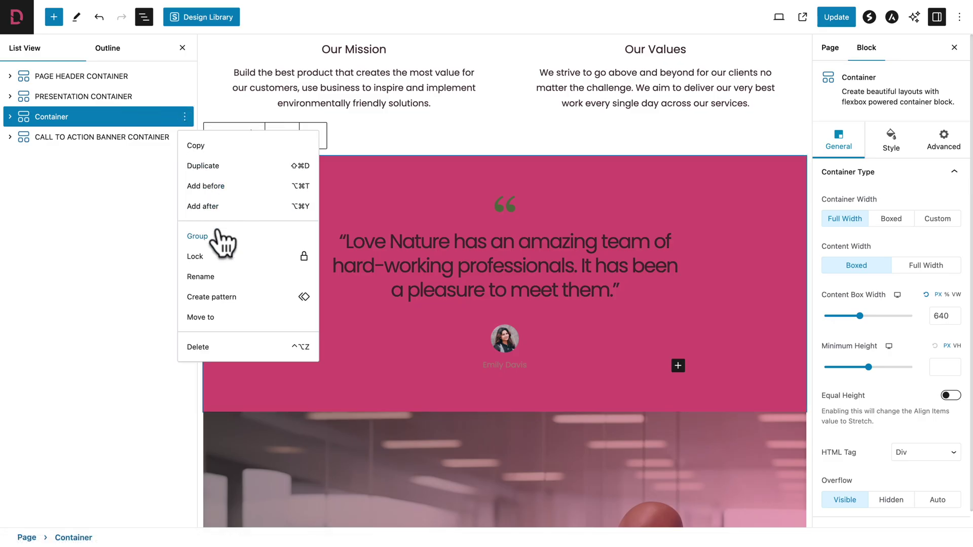
pyautogui.click(202, 279)
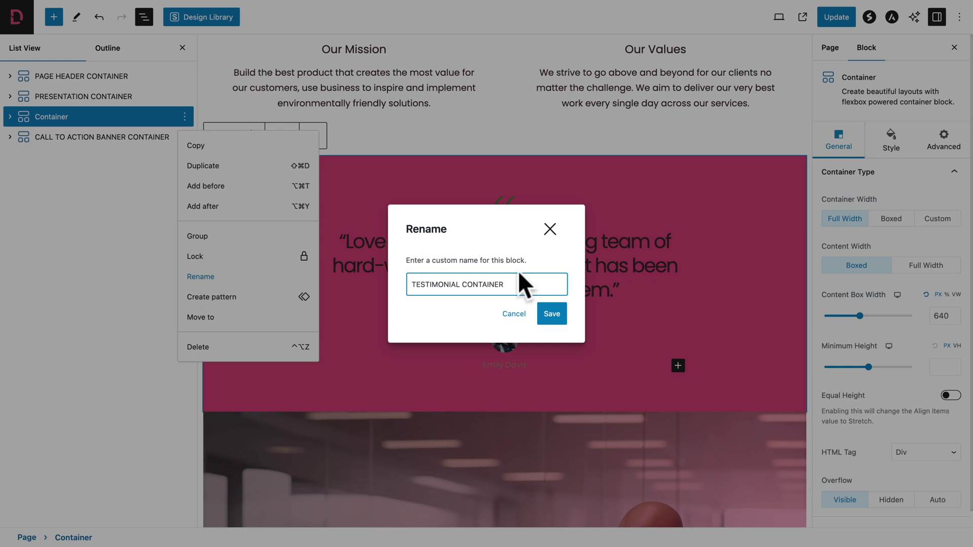
pyautogui.click(550, 319)
pyautogui.click(588, 148)
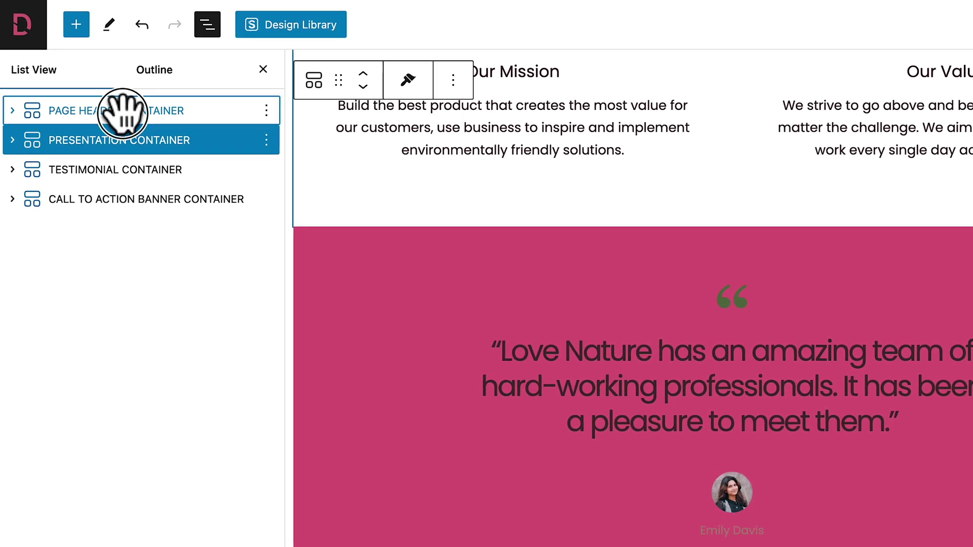
# Set the page header container's minimum height to 85 VH
pyautogui.click(122, 110)
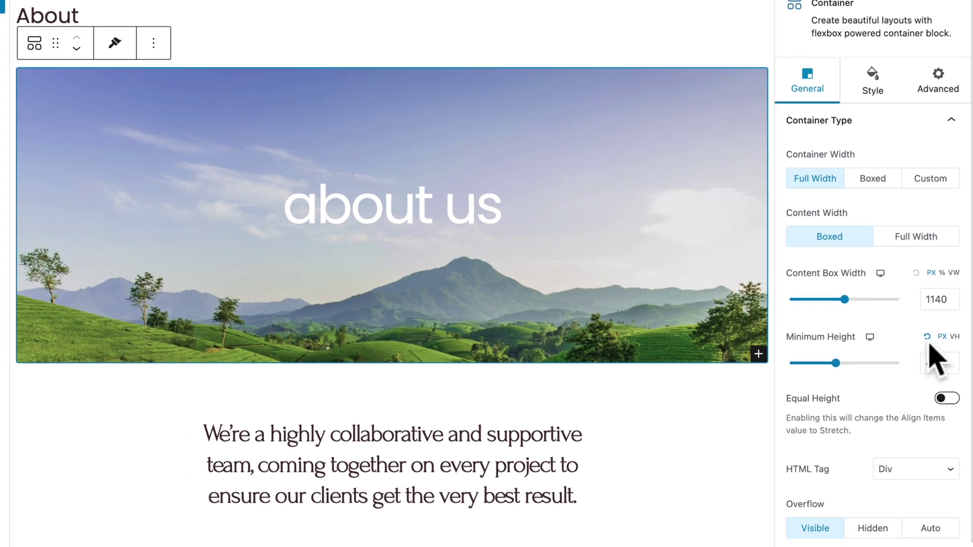
pyautogui.click(954, 337)
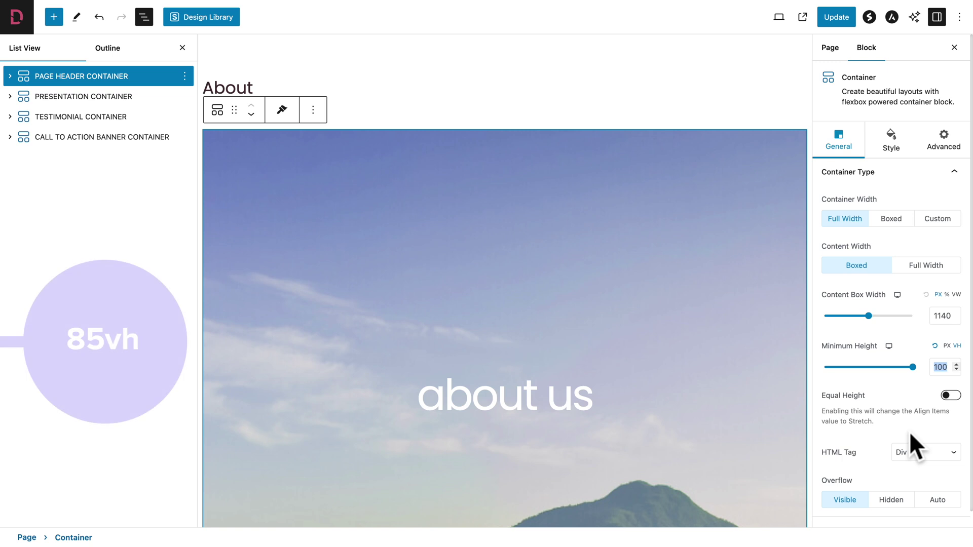
pyautogui.write('85')
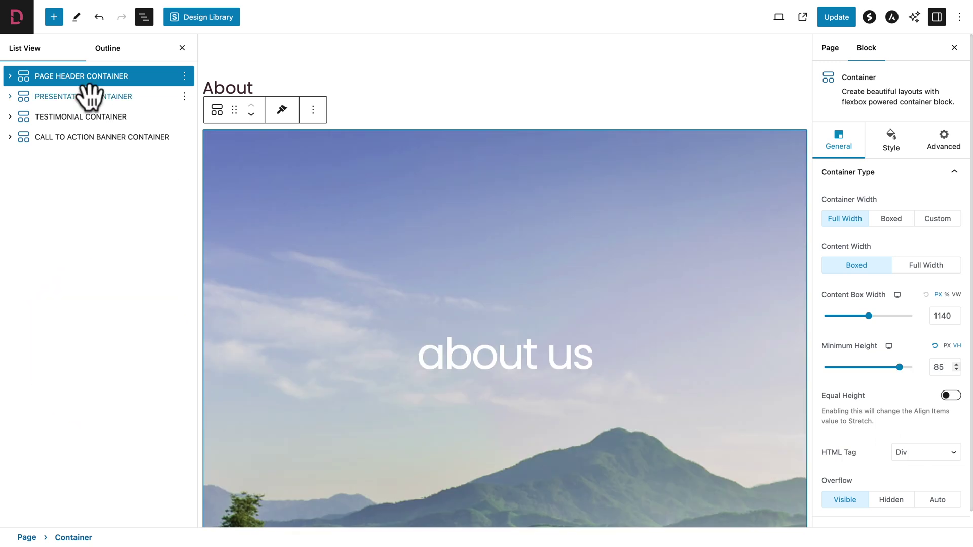
# Replace the page header container's background image with img-hor-03.webp from the media library
pyautogui.click(182, 49)
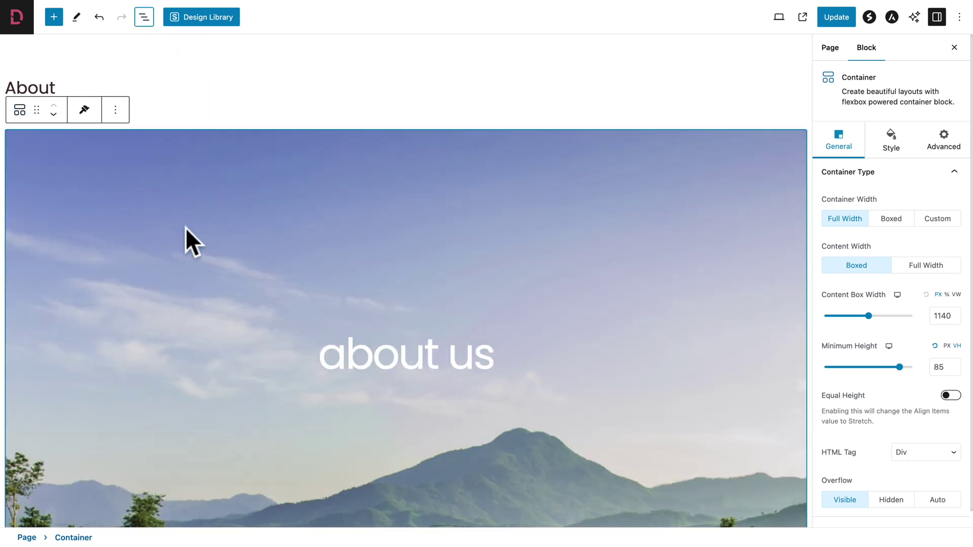
pyautogui.scroll(-3, 185, 228)
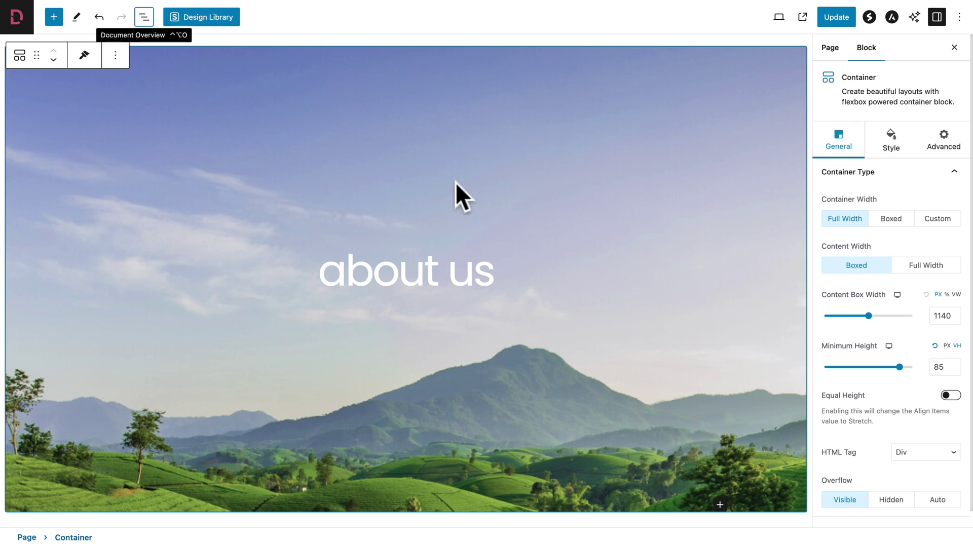
pyautogui.click(888, 140)
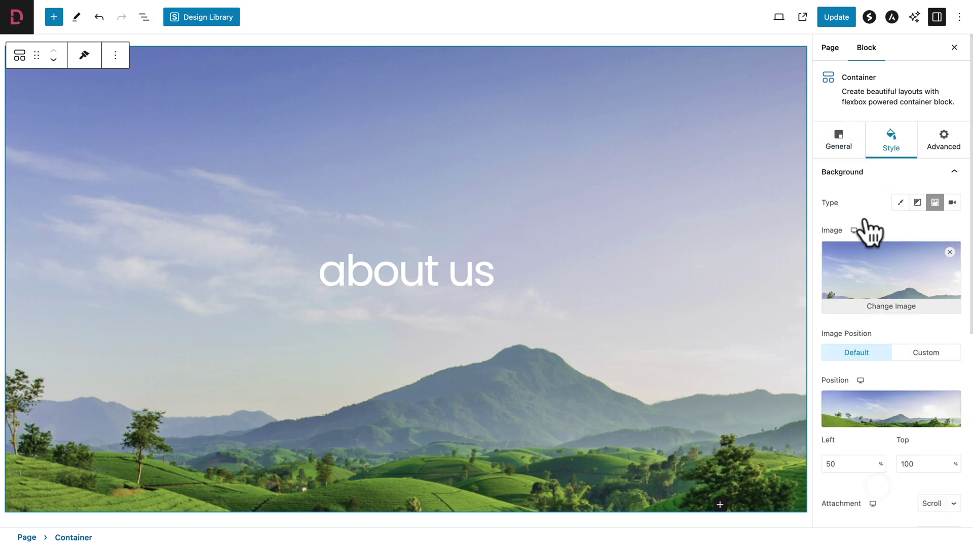
pyautogui.click(879, 306)
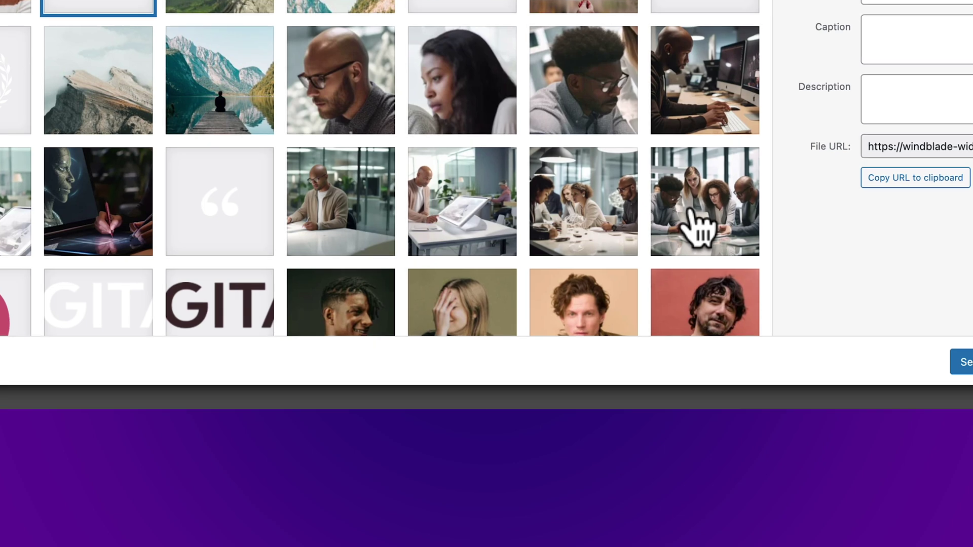
pyautogui.click(703, 276)
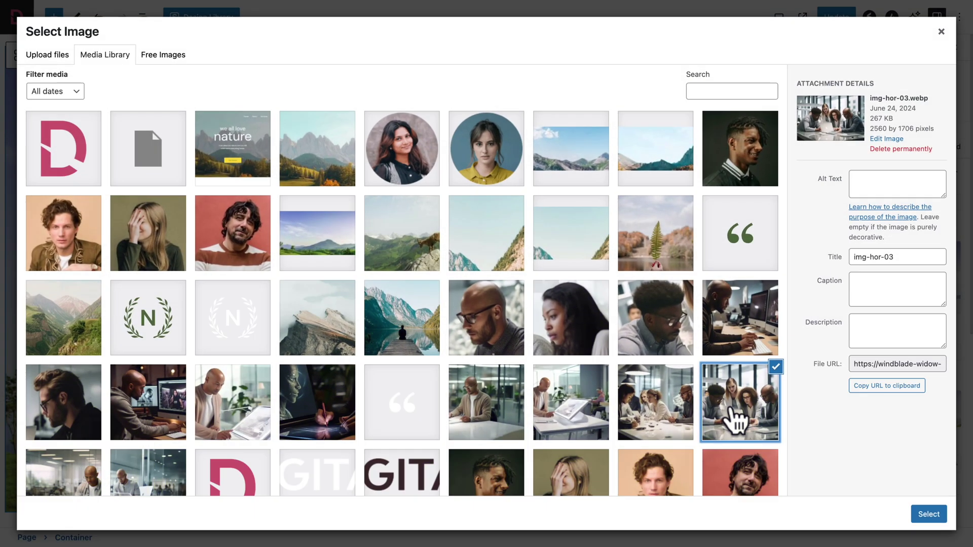
pyautogui.click(930, 514)
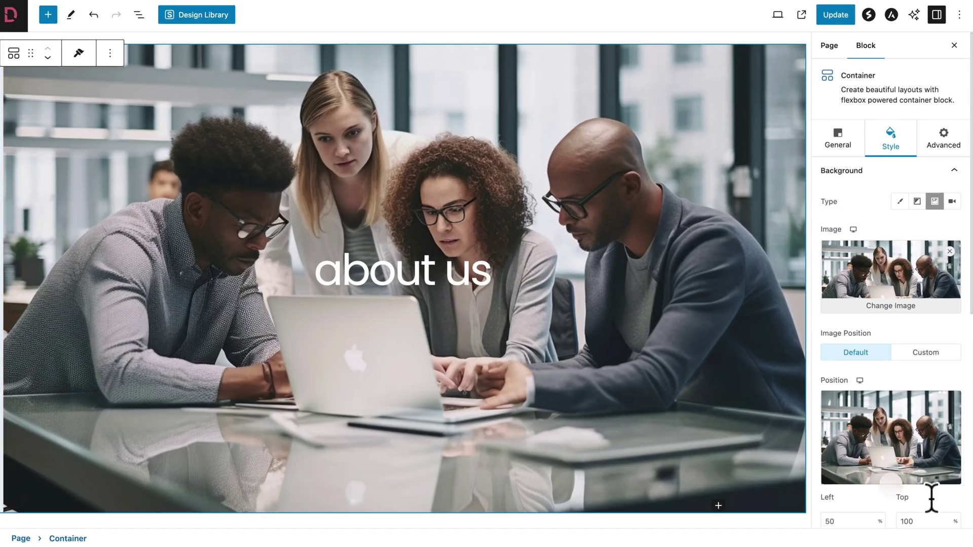
# Change the header image's overlay type to gradient and make its first color stop fully transparent, 3C4B5300
pyautogui.scroll(-10, 896, 499)
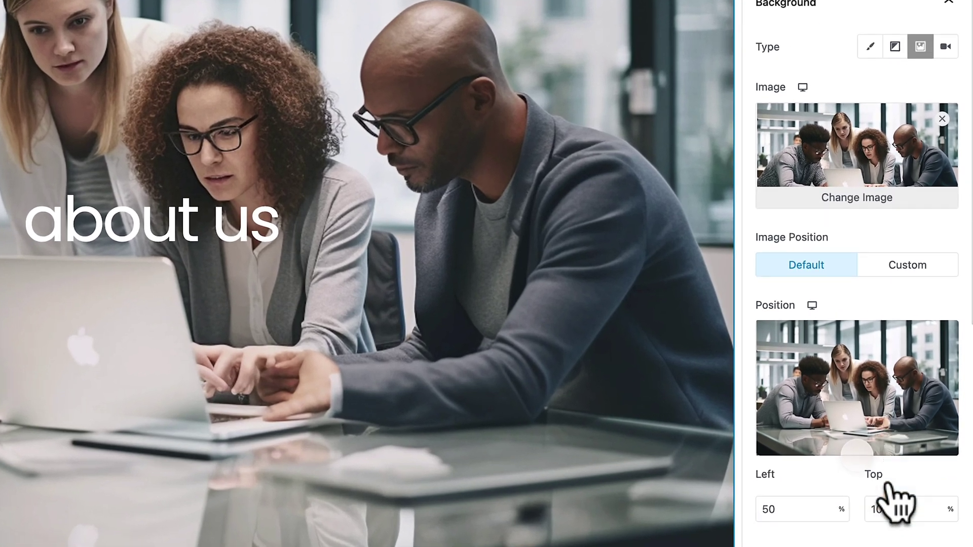
pyautogui.scroll(-2, 899, 502)
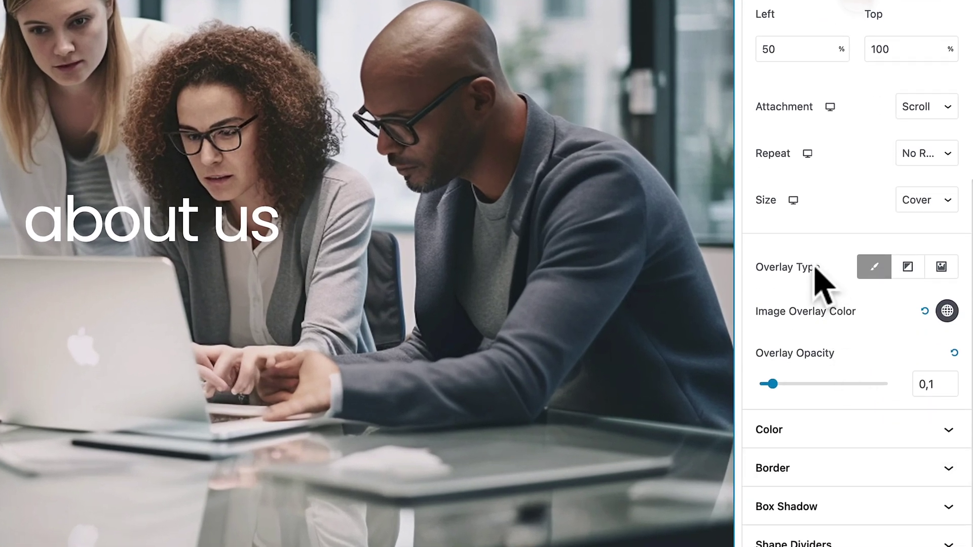
pyautogui.click(906, 273)
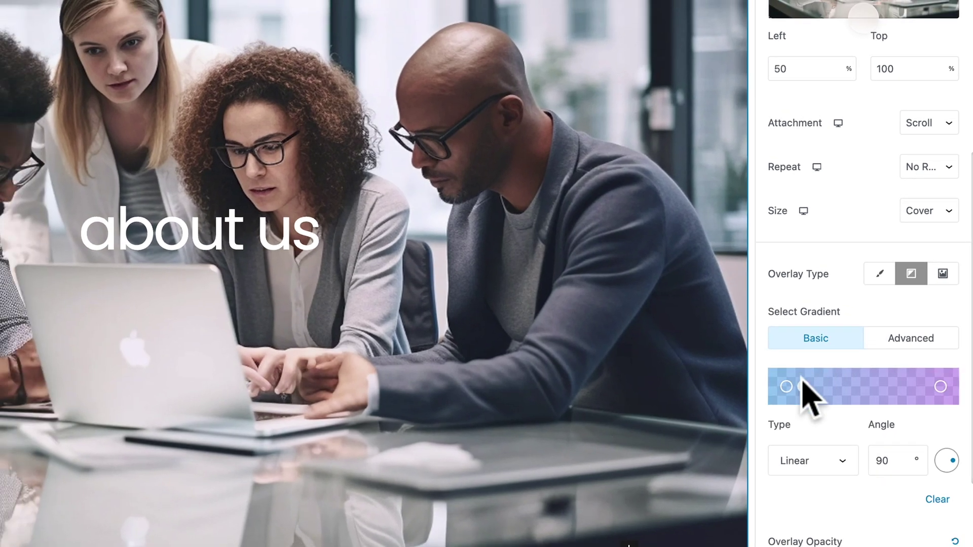
pyautogui.click(775, 387)
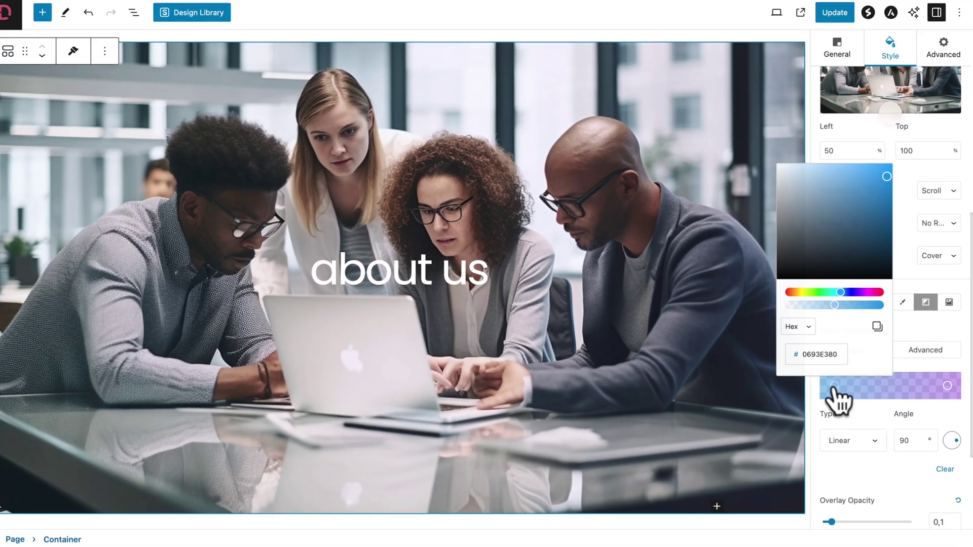
pyautogui.click(810, 236)
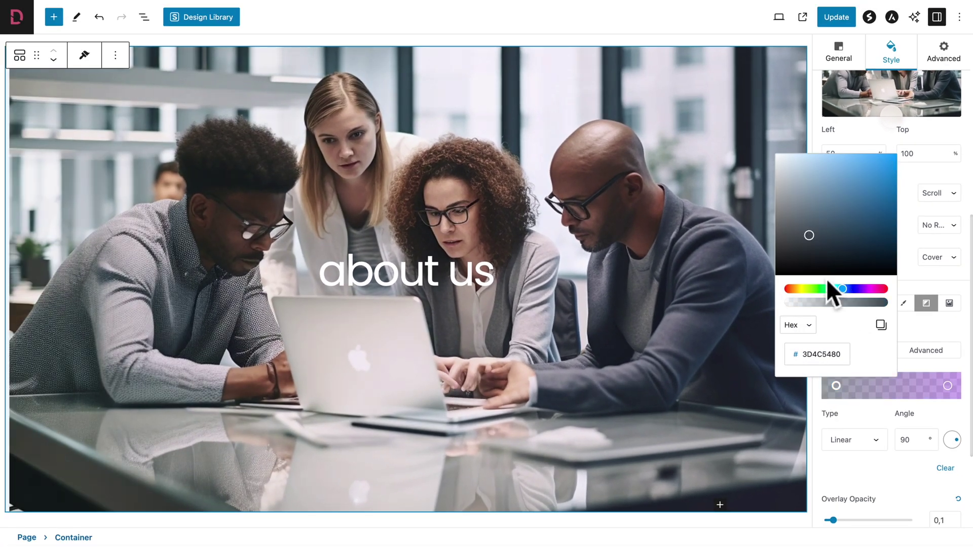
pyautogui.moveTo(837, 302); pyautogui.dragTo(807, 304)
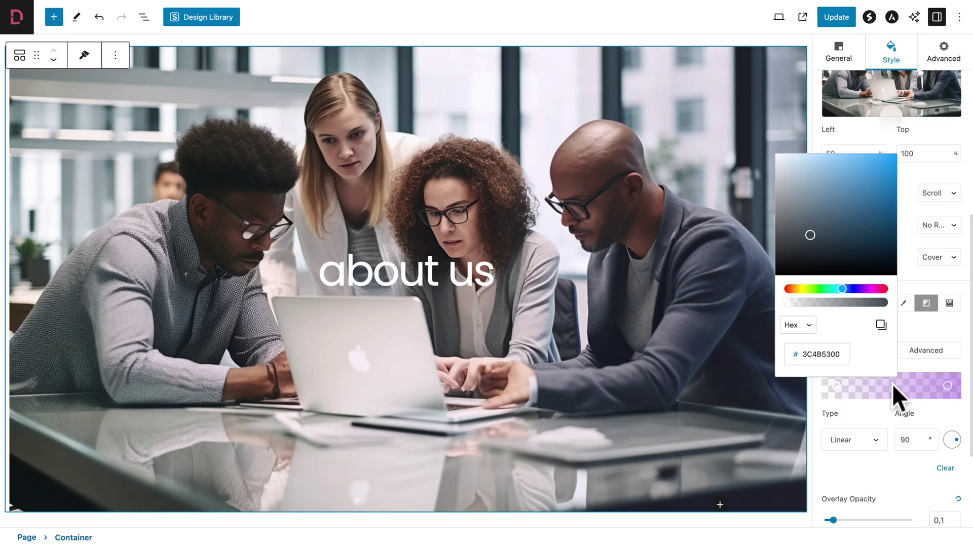
# Set the overlay gradient's second color stop to 3F292B and the overlay opacity to 0.8
pyautogui.click(948, 385)
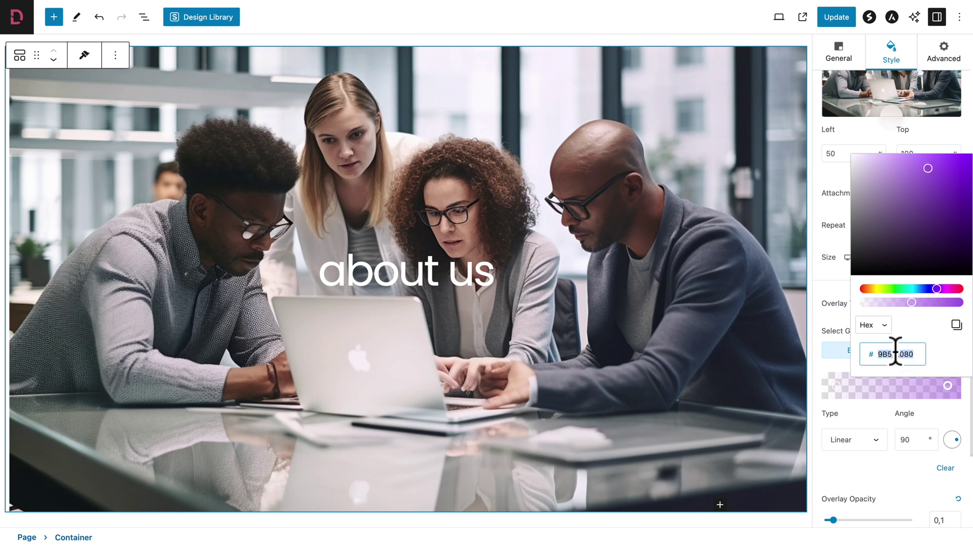
pyautogui.write('3F292B')
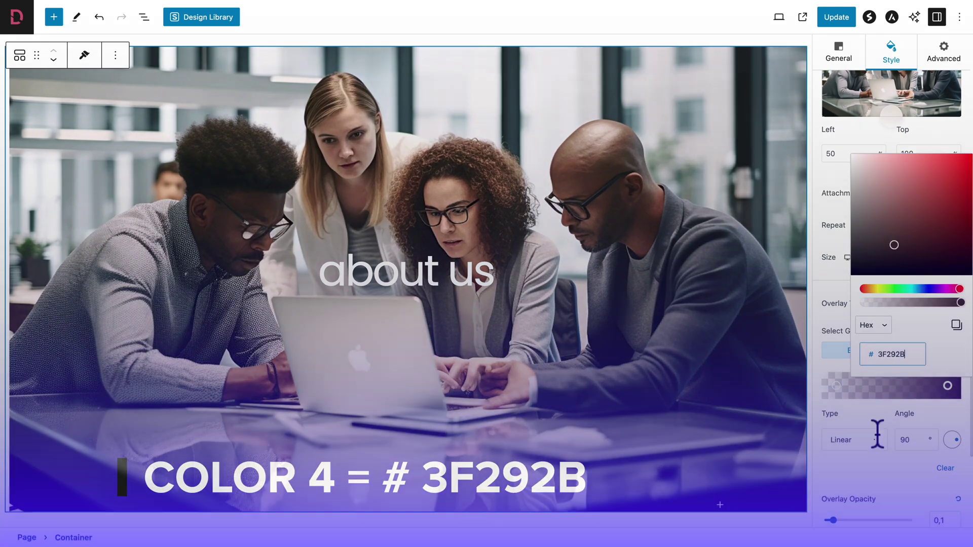
pyautogui.click(869, 417)
pyautogui.scroll(-4, 868, 415)
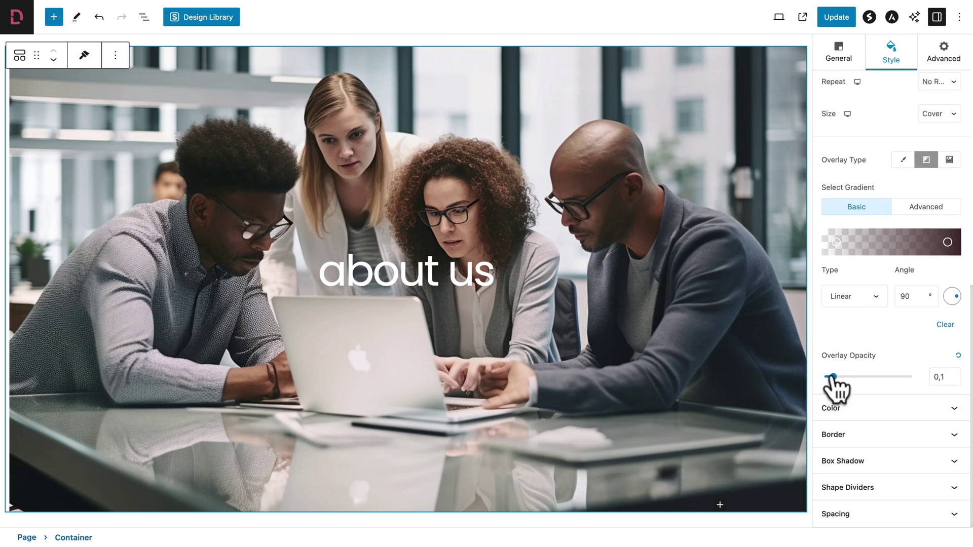
pyautogui.moveTo(832, 377); pyautogui.dragTo(895, 378)
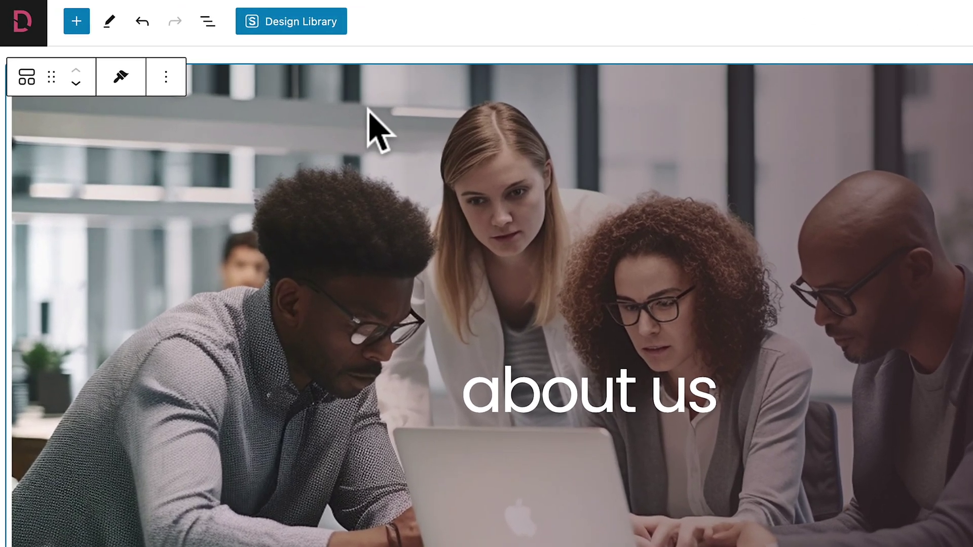
# Replace the presentation container's main heading with the "I am a WordPress Freelancer…" sentence copied from 02-about.txt
pyautogui.click(201, 21)
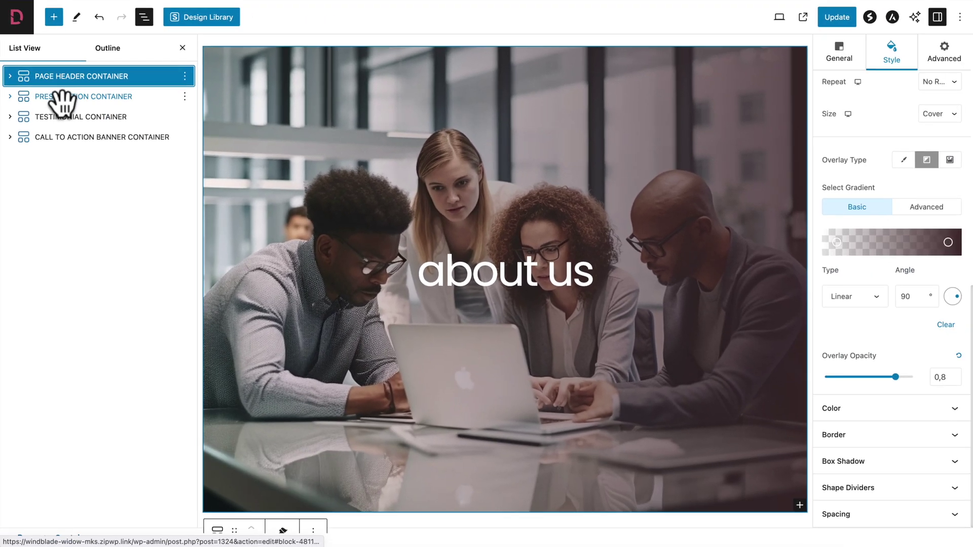
pyautogui.click(85, 135)
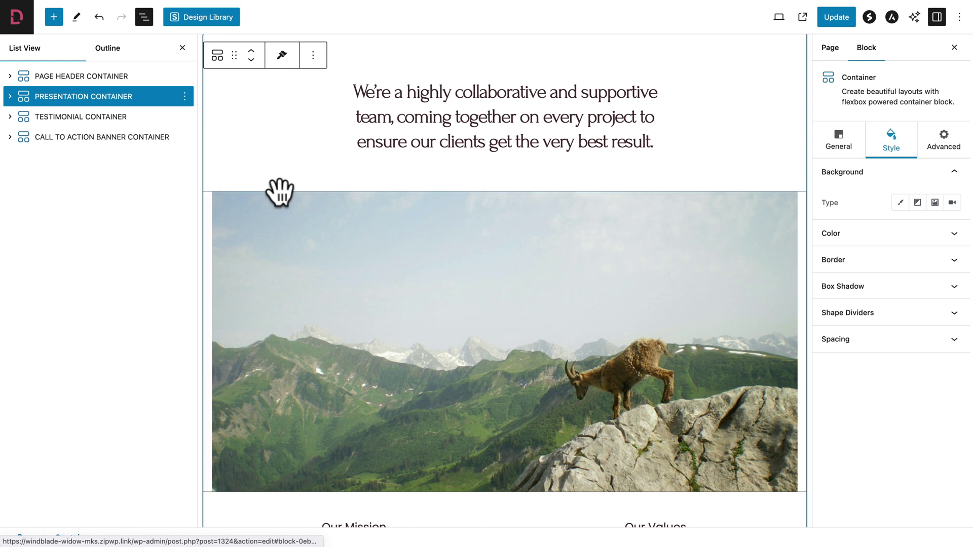
pyautogui.click(183, 48)
pyautogui.press('super+Tab')
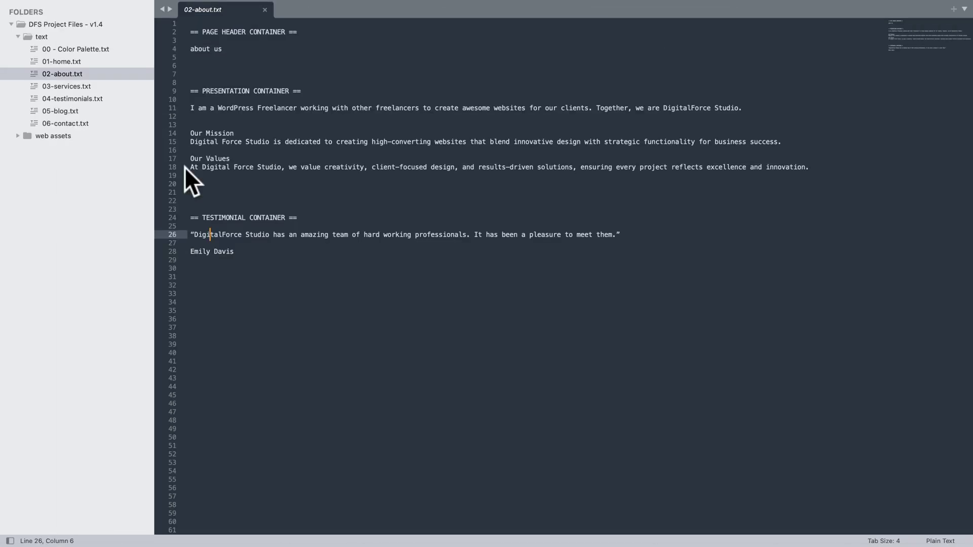
pyautogui.click(191, 107)
pyautogui.hotkey('shift', 'End')
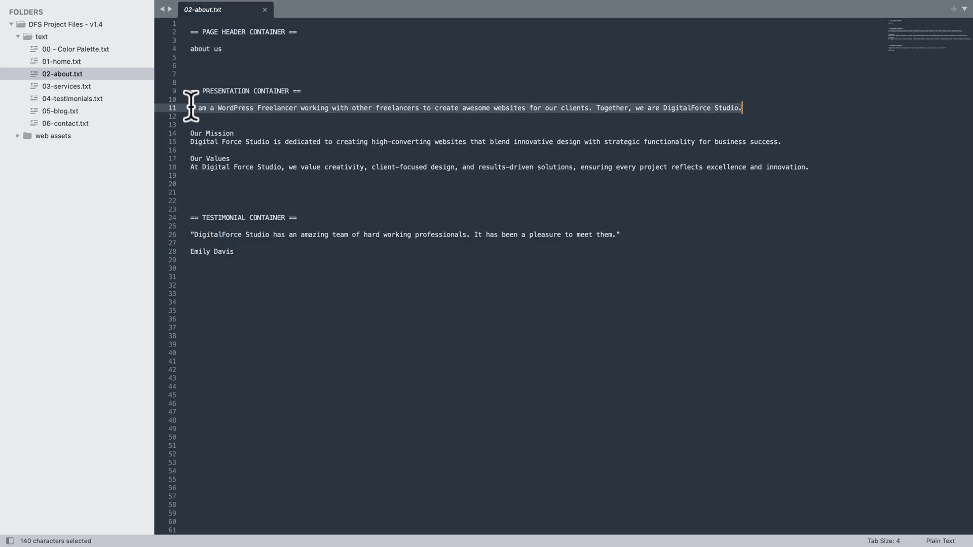
pyautogui.press('super+c')
pyautogui.press('super+Tab')
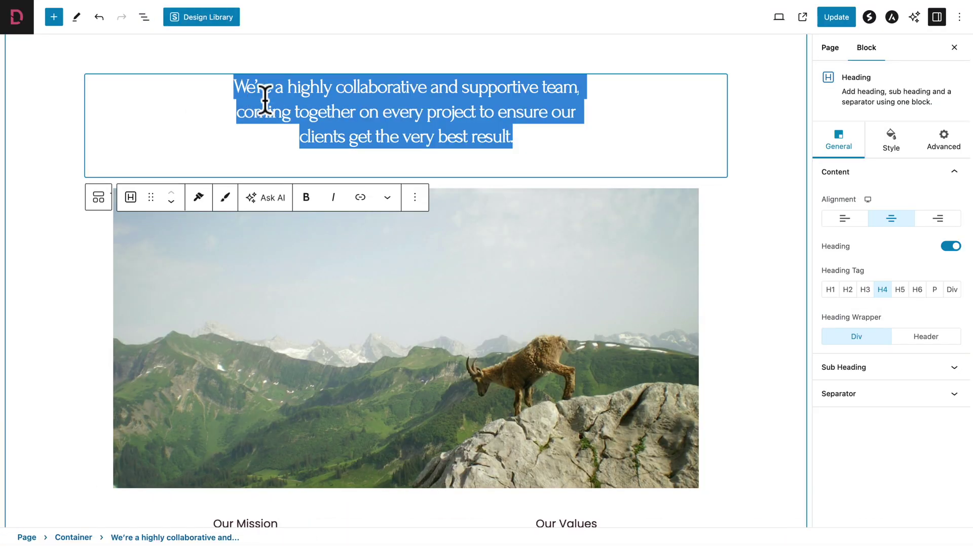
pyautogui.press('super+v')
pyautogui.write('.')
# Replace the paragraph under Our Mission with the mission text copied from 02-about.txt
pyautogui.scroll(-3, 270, 239)
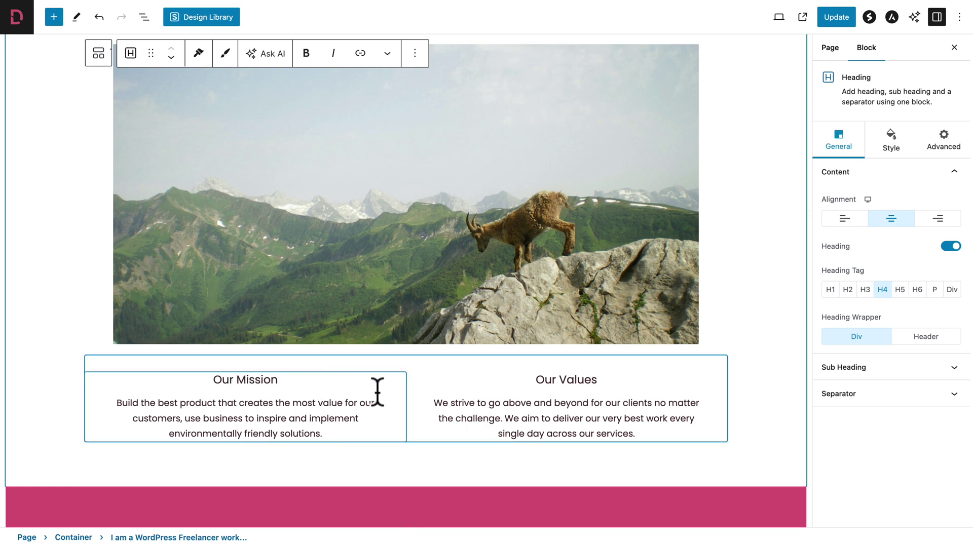
pyautogui.press('super+Tab')
pyautogui.tripleClick(188, 141)
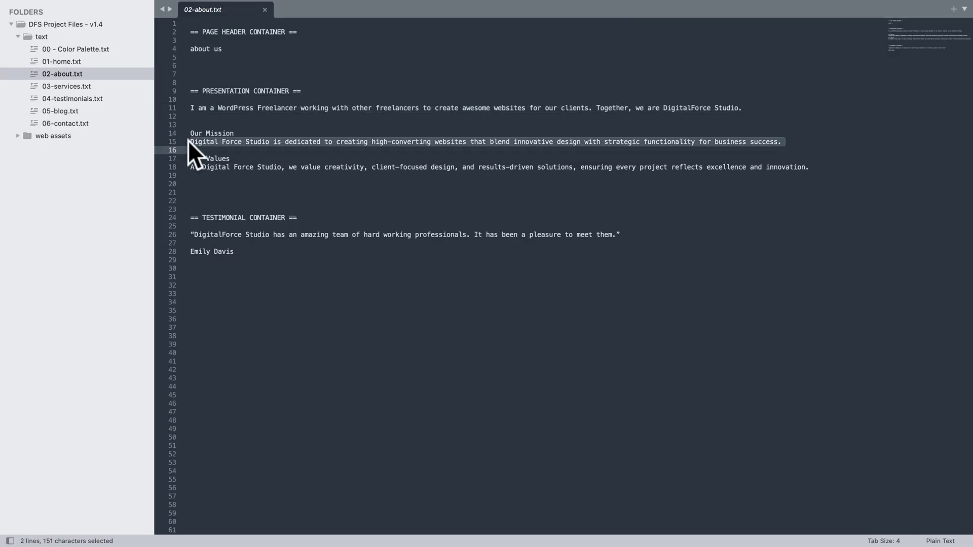
pyautogui.hotkey('shift', 'Left')
pyautogui.press('super+c')
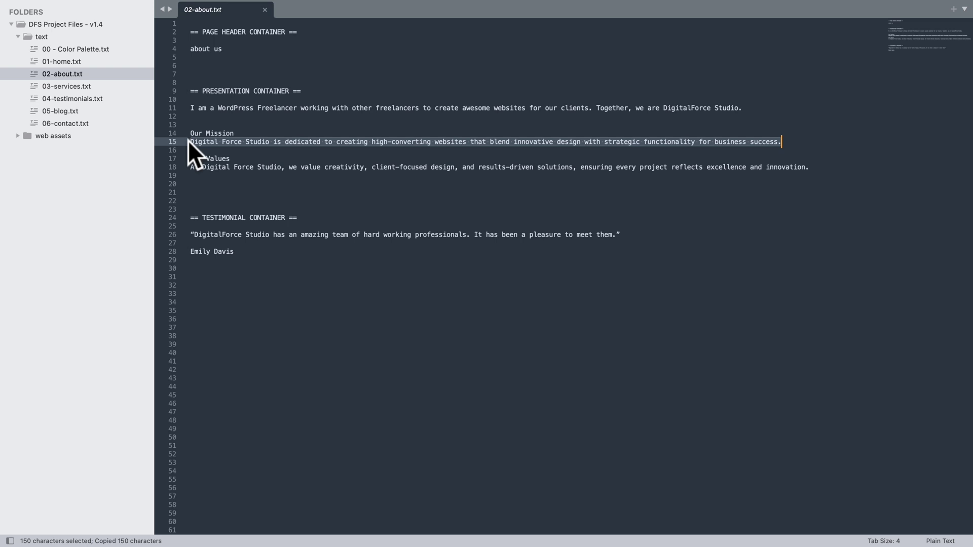
pyautogui.press('super+Tab')
pyautogui.press('super+v')
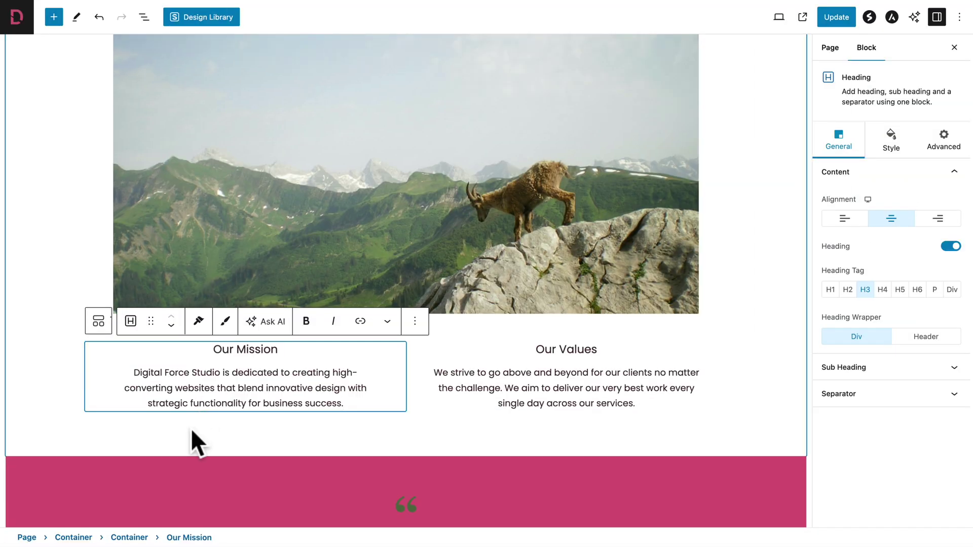
# Replace the paragraph under Our Values with the values text copied from 02-about.txt
pyautogui.press('super+Tab')
pyautogui.tripleClick(192, 166)
pyautogui.hotkey('shift', 'Left')
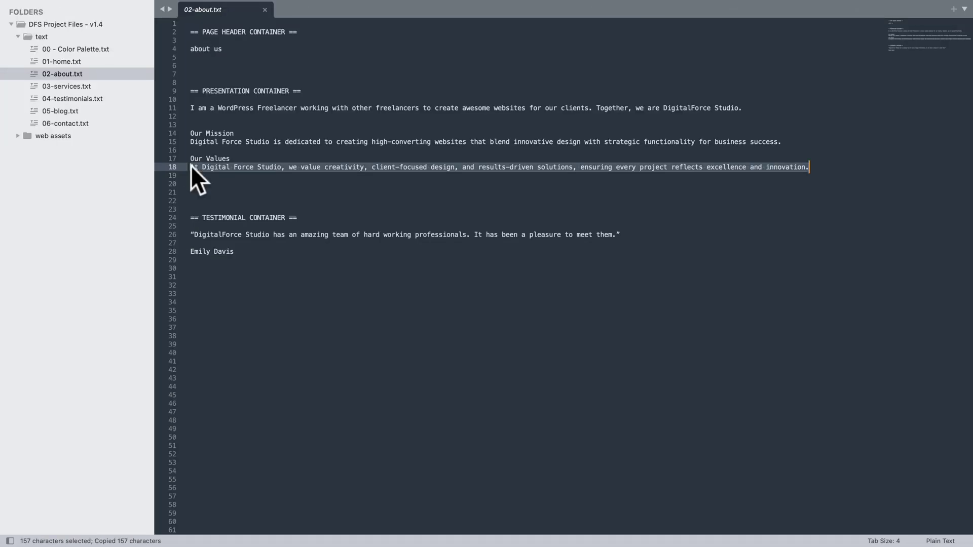
pyautogui.press('super+Tab')
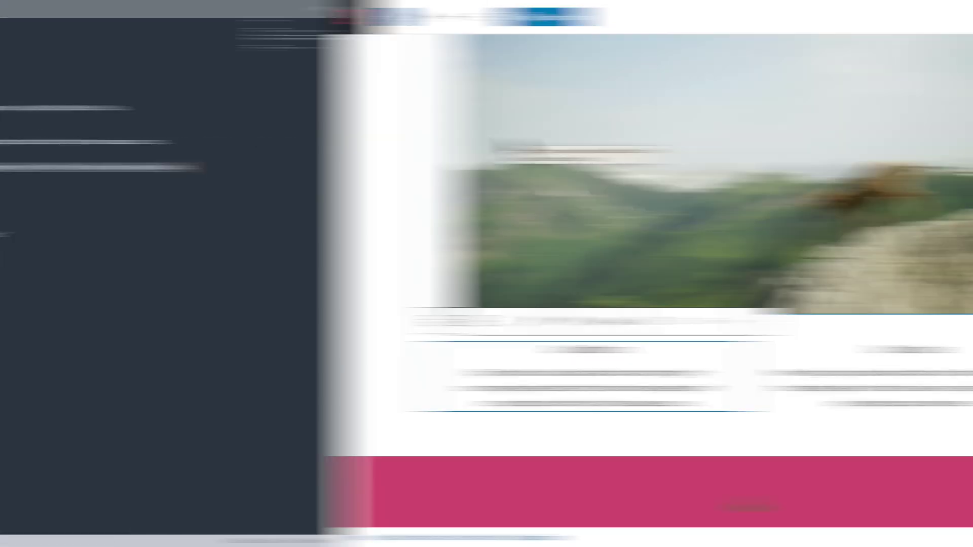
pyautogui.tripleClick(523, 387)
pyautogui.press('super+v')
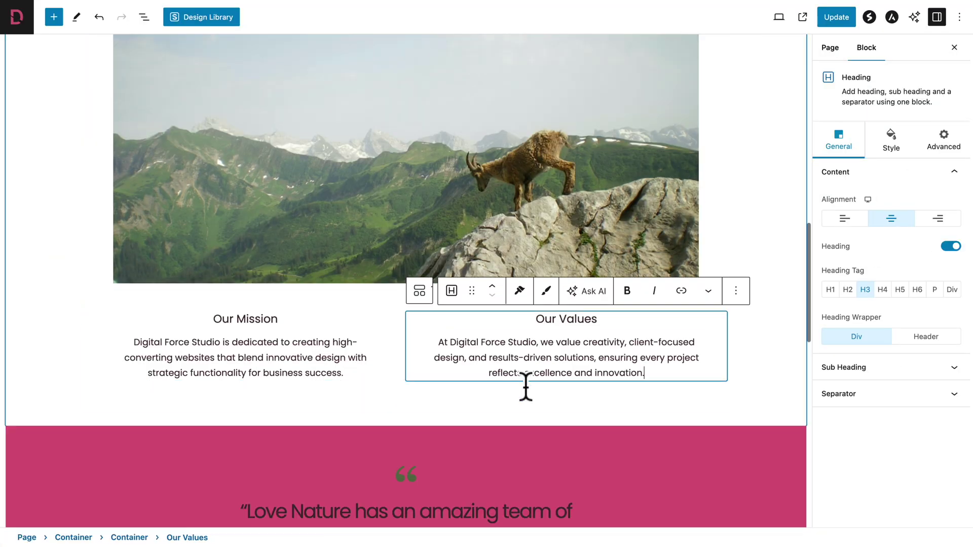
# Replace the mountain image in the presentation container with img-hor-04.webp from the media library
pyautogui.scroll(3, 525, 386)
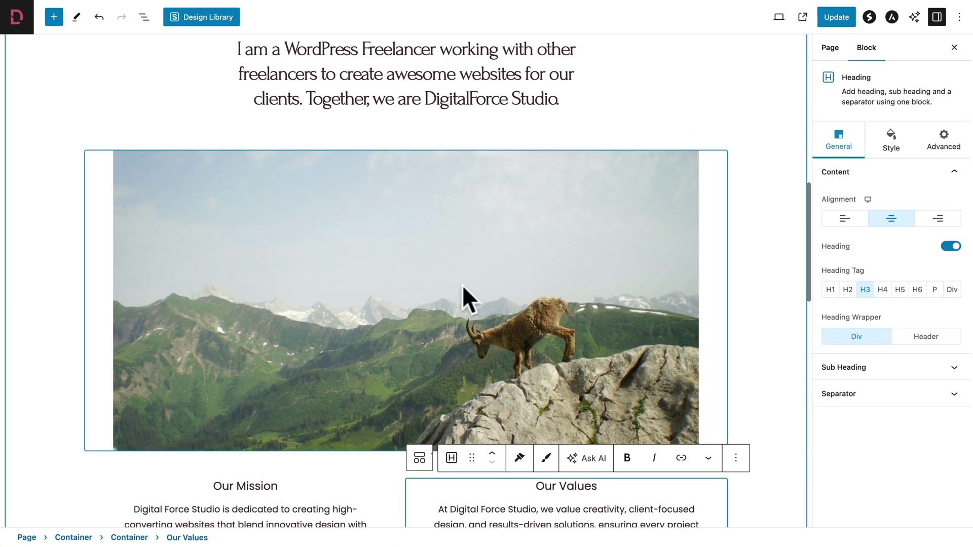
pyautogui.click(332, 225)
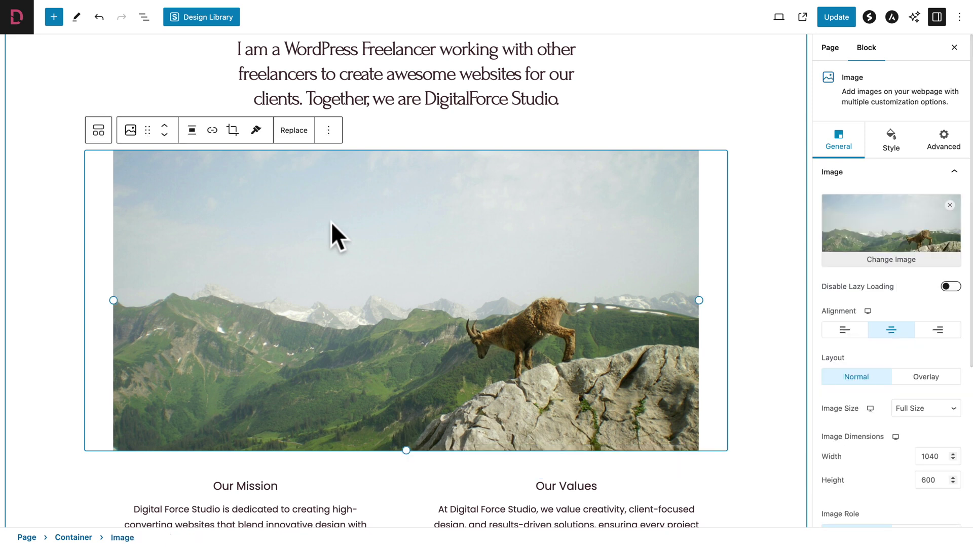
pyautogui.click(861, 260)
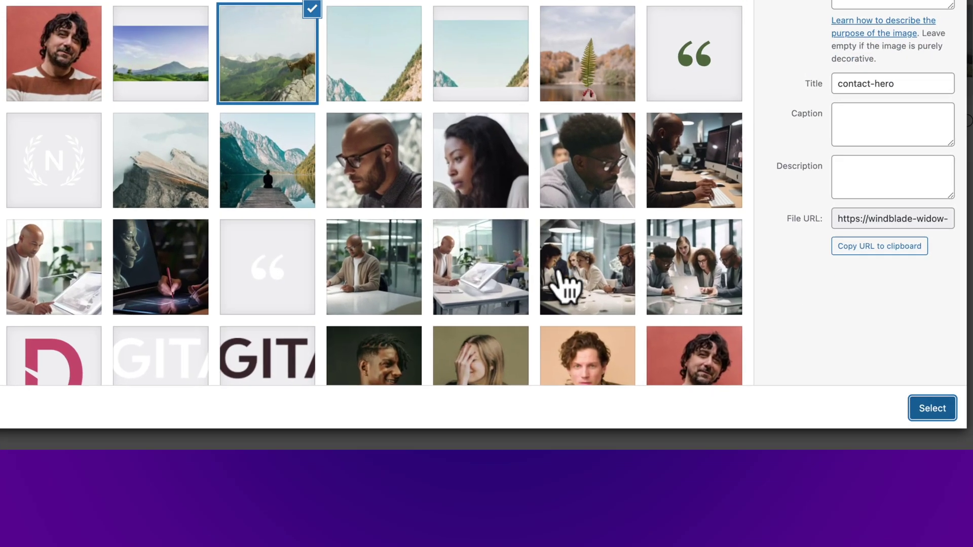
pyautogui.click(657, 407)
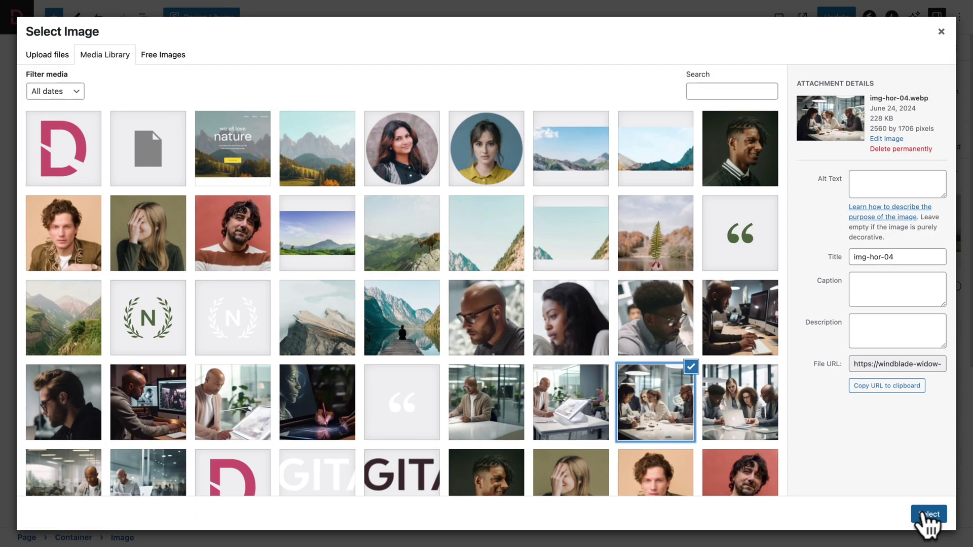
pyautogui.click(935, 331)
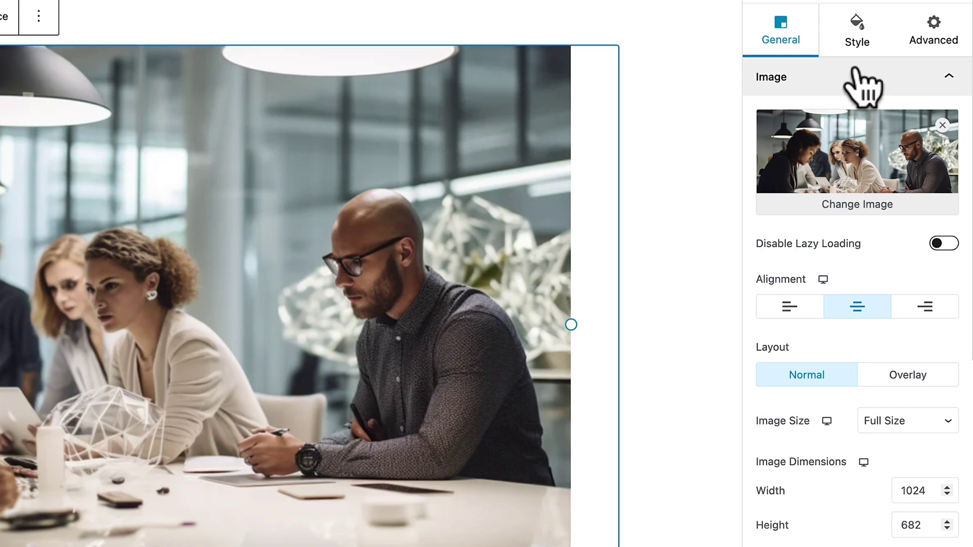
# Give the team image a 5 px border radius on all corners and update the page
pyautogui.click(864, 74)
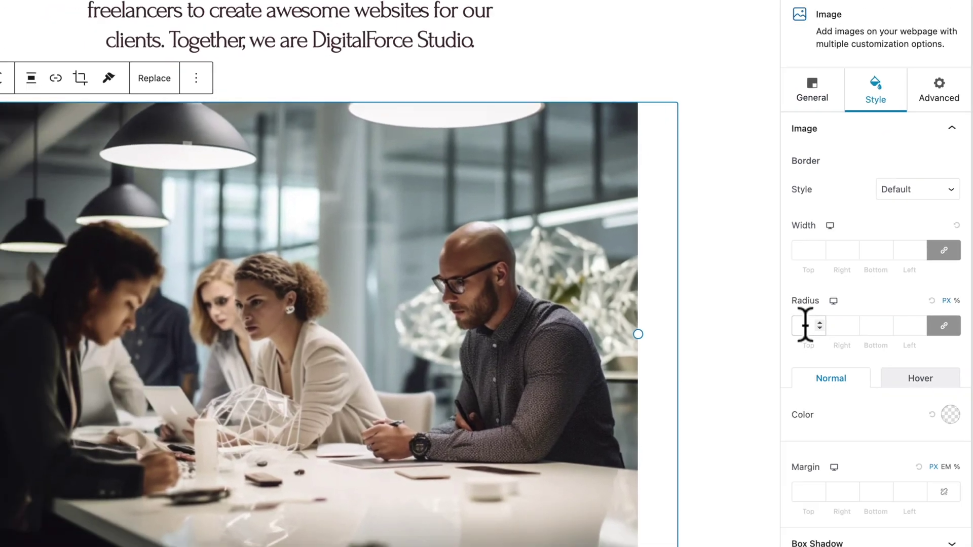
pyautogui.click(806, 325)
pyautogui.write('5')
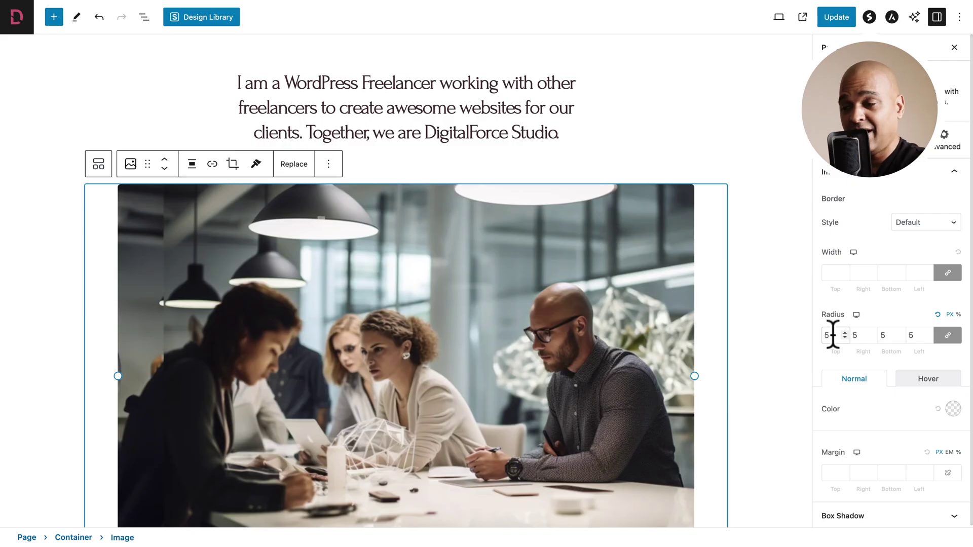
pyautogui.click(837, 20)
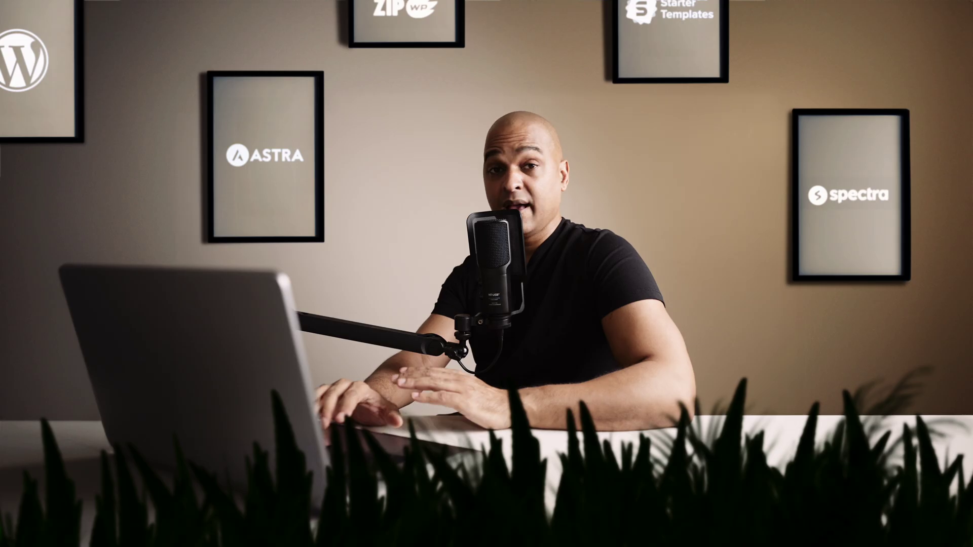
# Replace the green quotation mark image in the testimonial container with quotes-02.webp from the media library
pyautogui.scroll(-10, 670, 248)
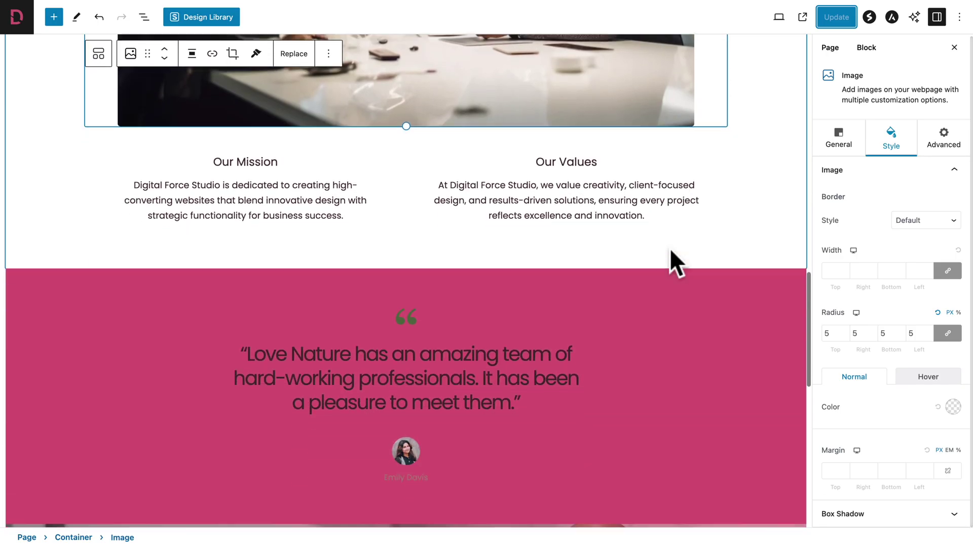
pyautogui.scroll(-1, 670, 248)
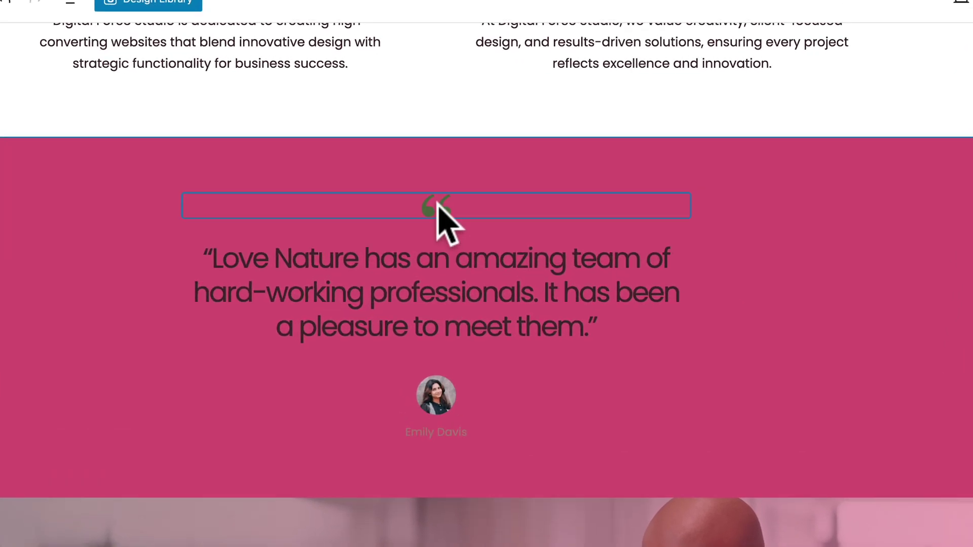
pyautogui.click(405, 164)
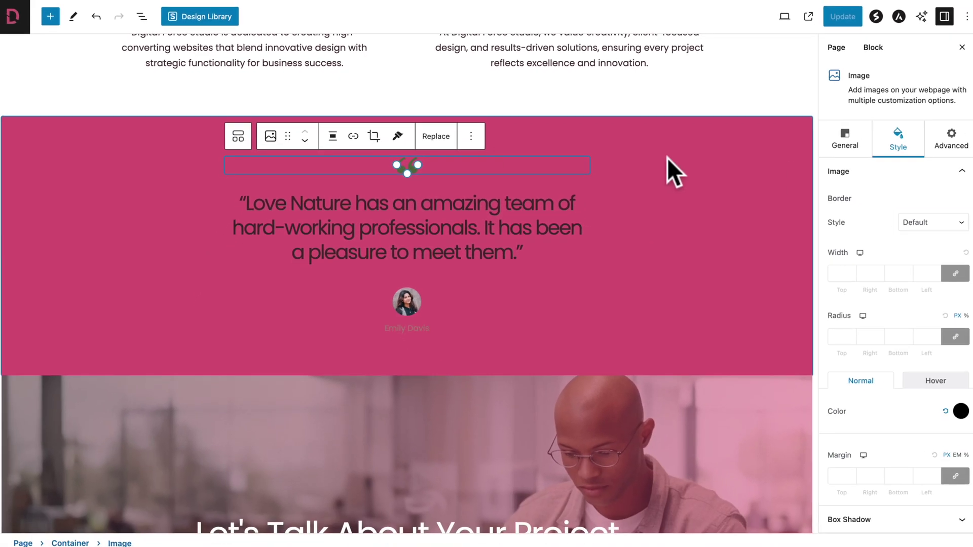
pyautogui.click(837, 142)
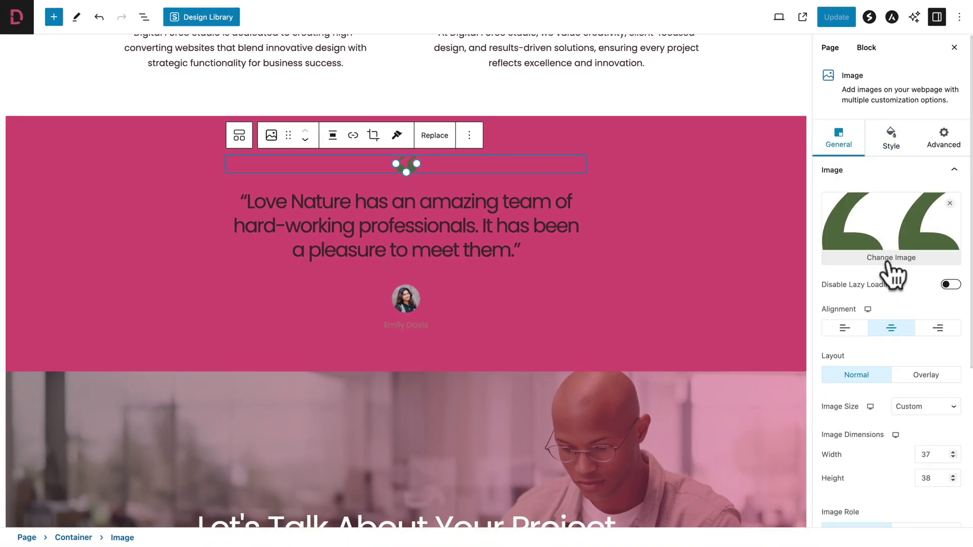
pyautogui.click(888, 260)
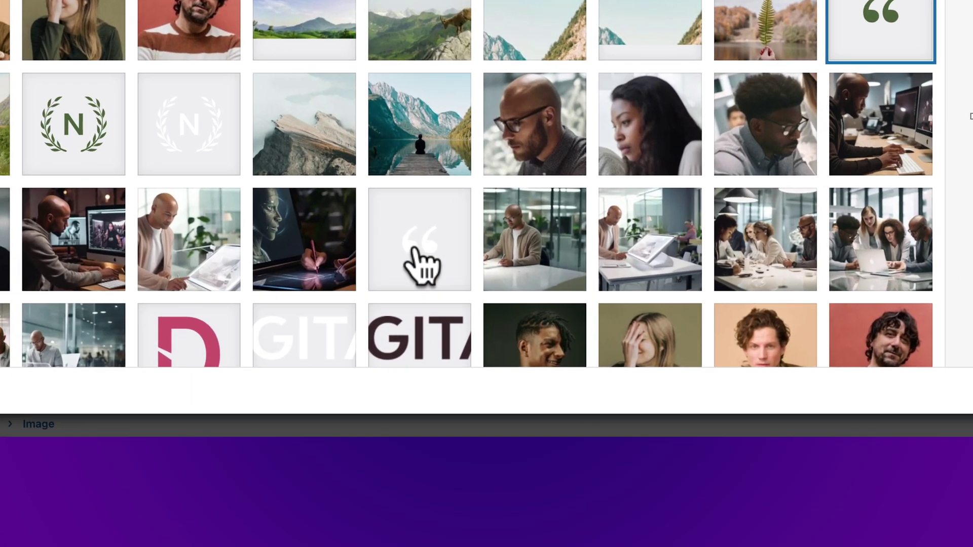
pyautogui.click(415, 251)
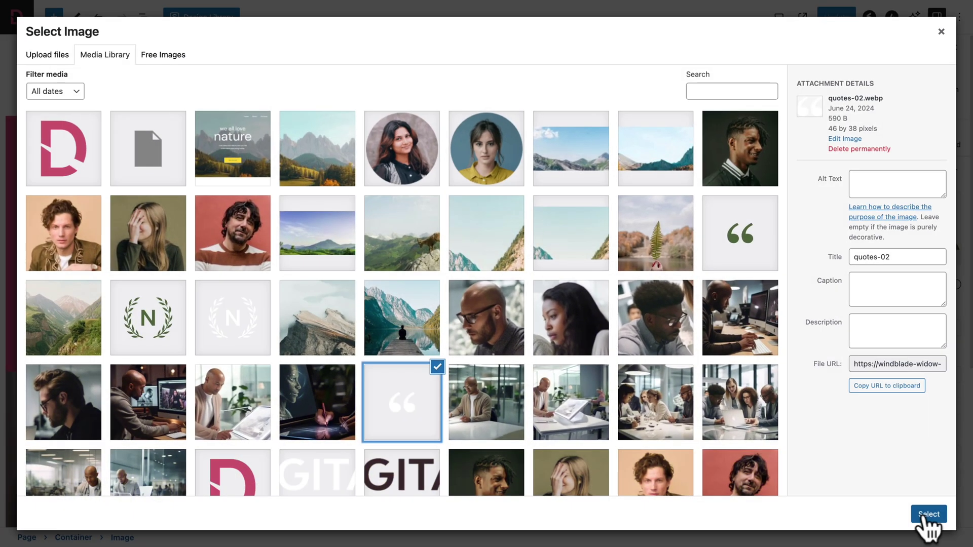
pyautogui.click(924, 516)
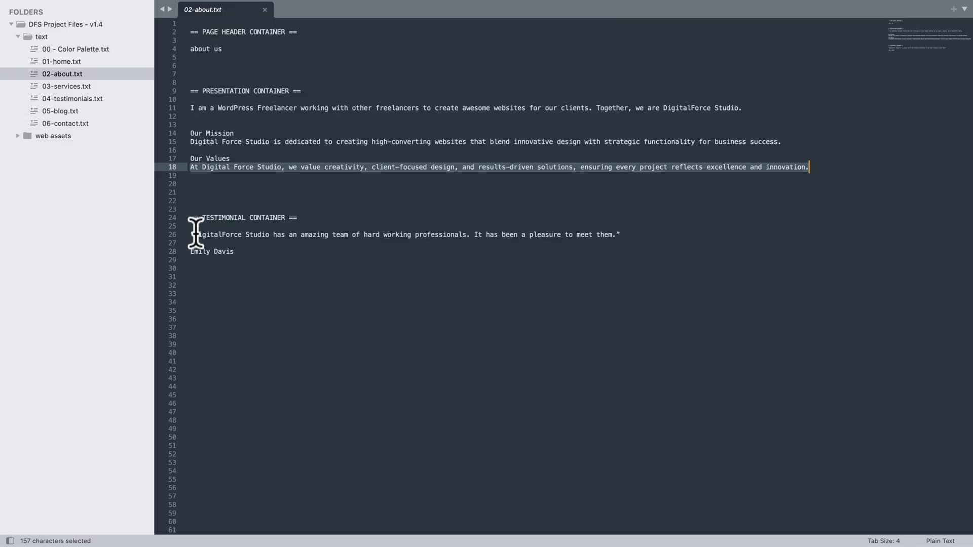
# Replace the testimonial quote with the "DigitalForce Studio has an amazing team…" text copied from 02-about.txt, keeping the quotation marks
pyautogui.click(195, 234)
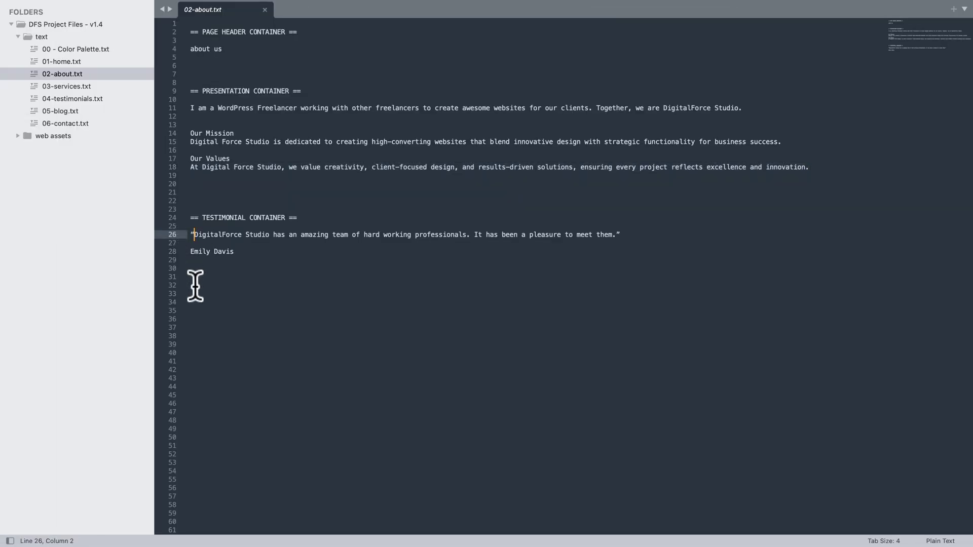
pyautogui.hotkey('shift', 'End')
pyautogui.hotkey('ctrl', 'c')
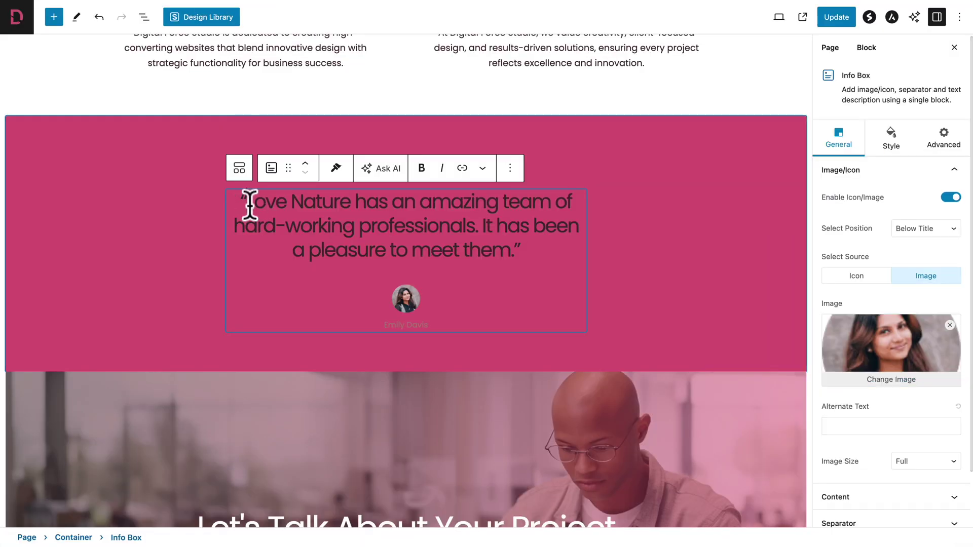
pyautogui.moveTo(249, 205); pyautogui.dragTo(512, 253)
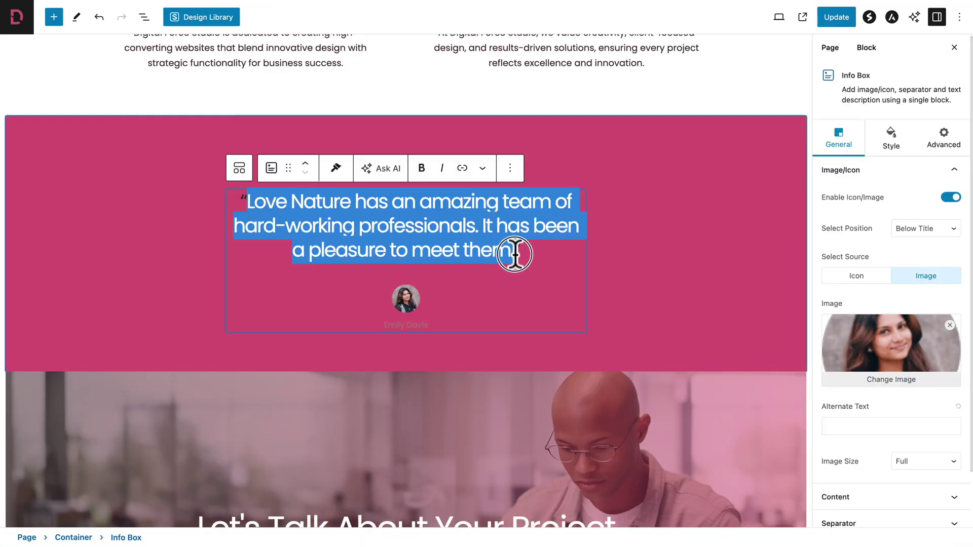
pyautogui.hotkey('ctrl', 'v')
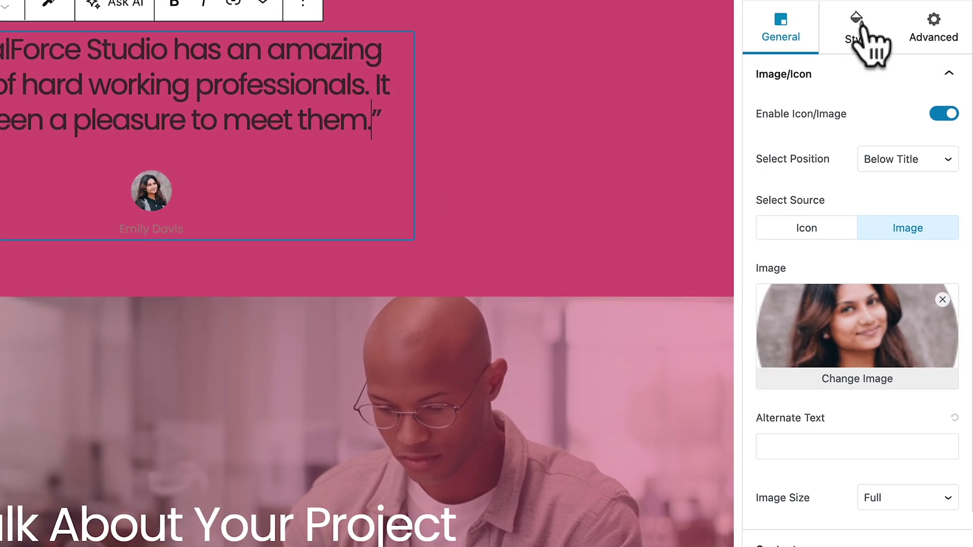
# Set the testimonial info box's title color to theme color 6 (FFFFFF)
pyautogui.click(891, 138)
pyautogui.click(826, 79)
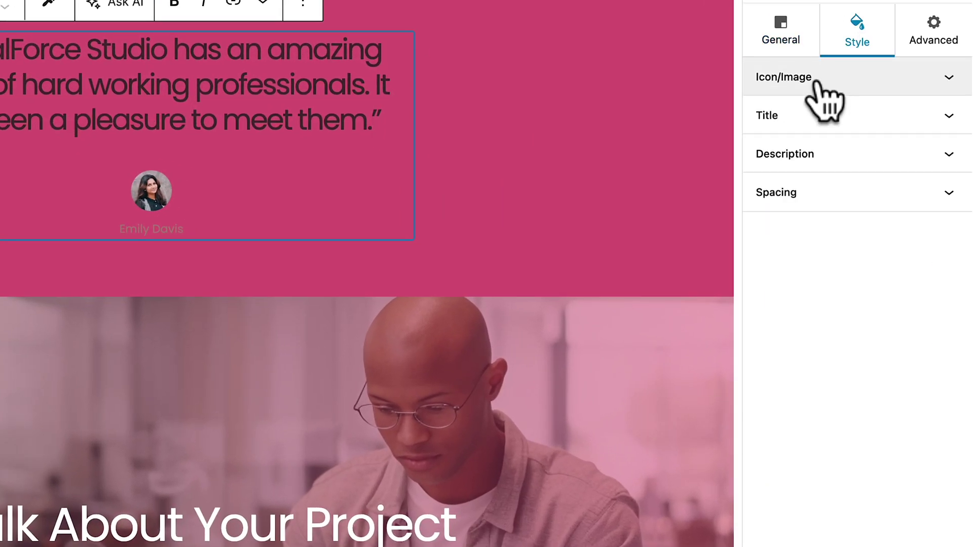
pyautogui.click(789, 118)
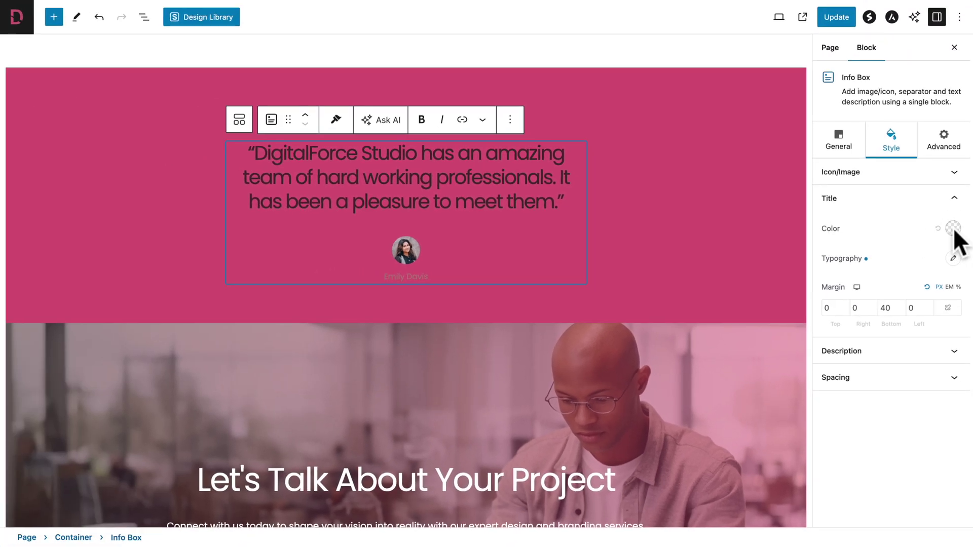
pyautogui.click(954, 229)
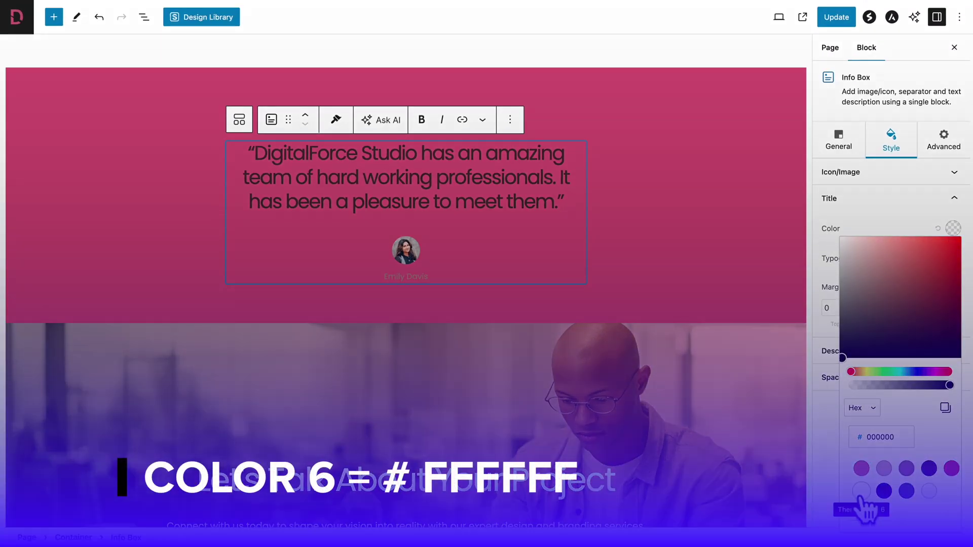
pyautogui.click(861, 492)
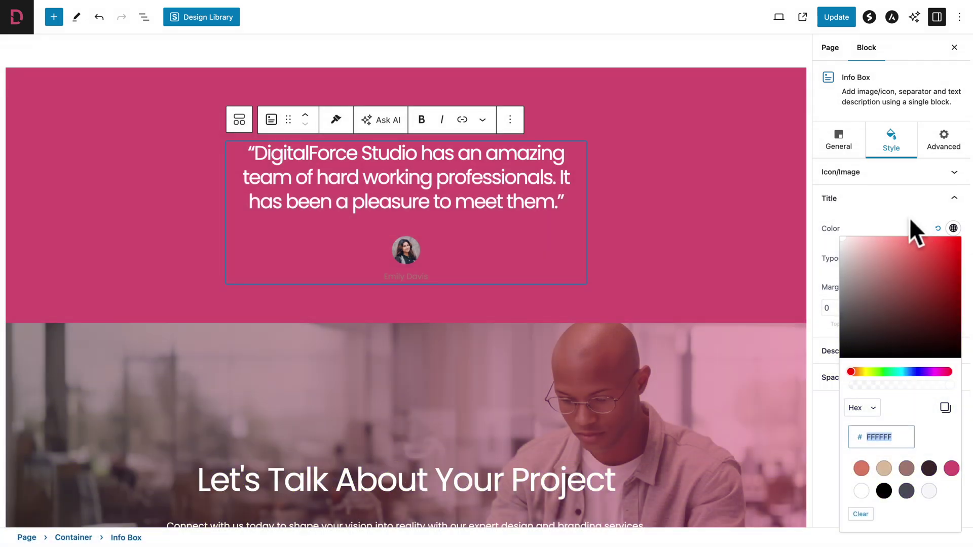
pyautogui.click(910, 221)
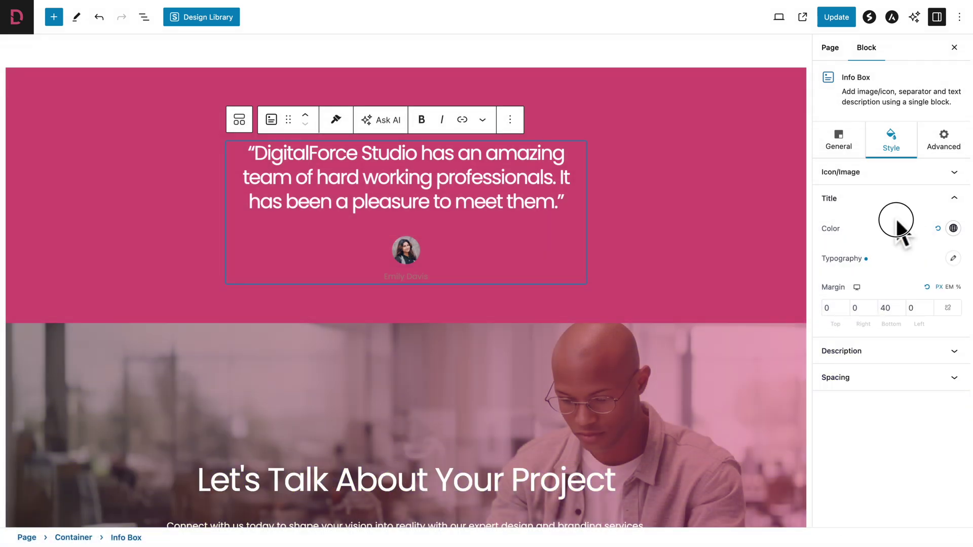
pyautogui.click(954, 200)
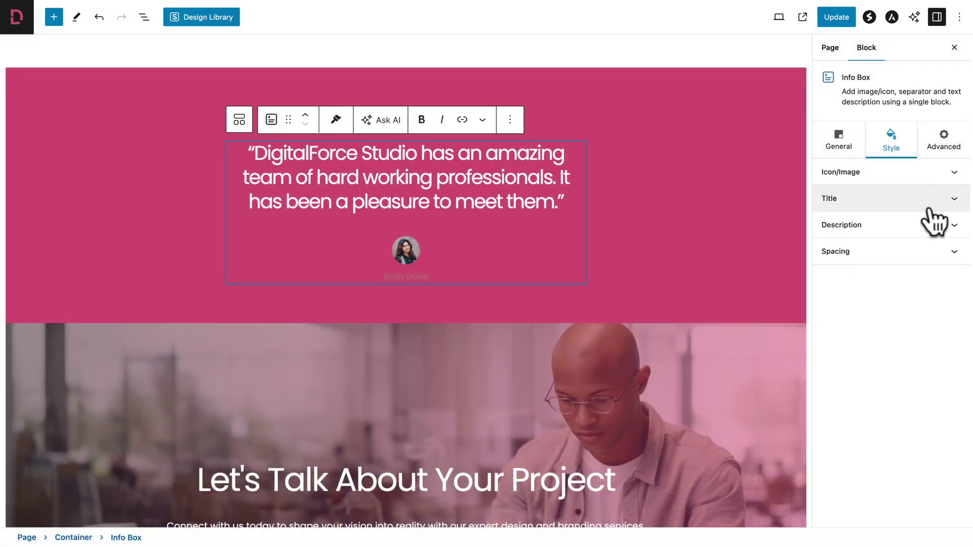
# Set the testimonial info box's description color to theme color 9 (F6F7F8) and update the page
pyautogui.click(882, 238)
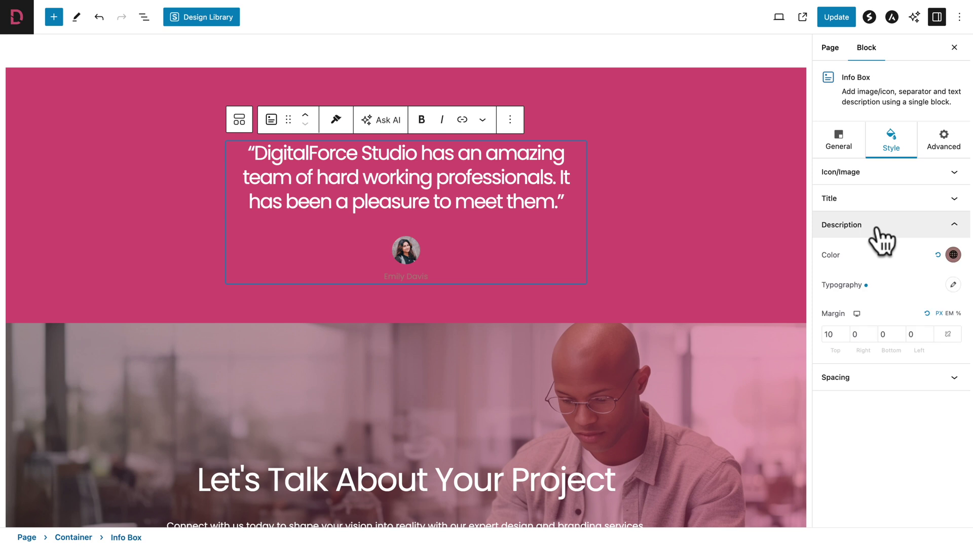
pyautogui.click(954, 255)
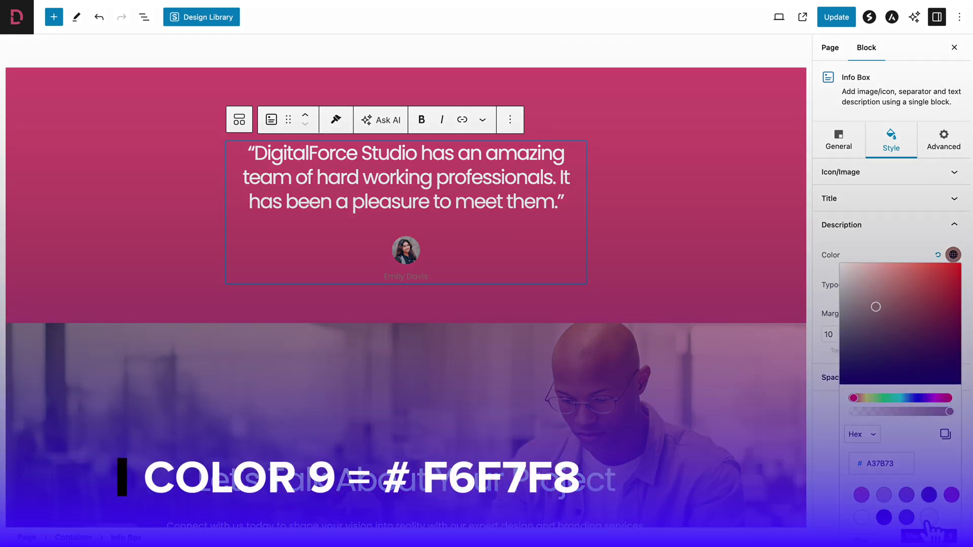
pyautogui.click(929, 518)
pyautogui.click(922, 248)
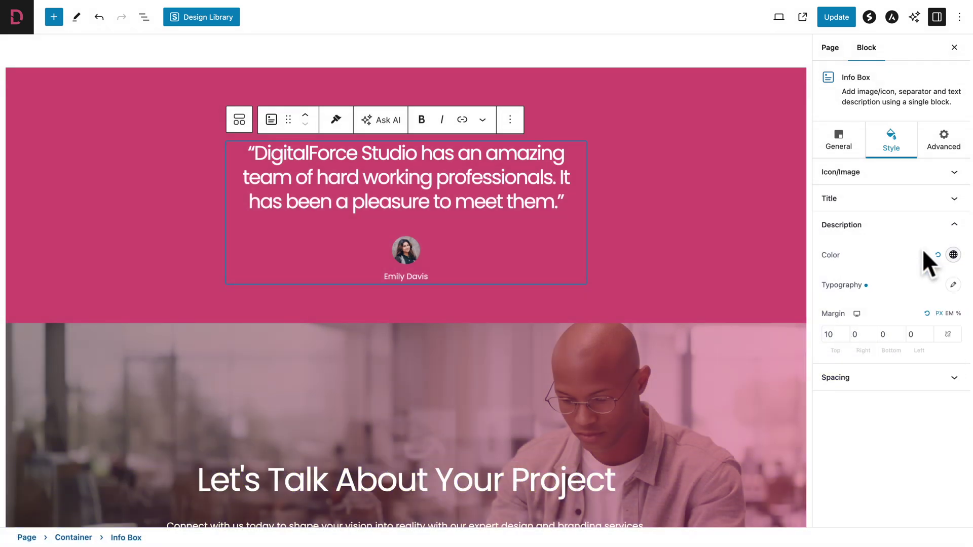
pyautogui.click(840, 15)
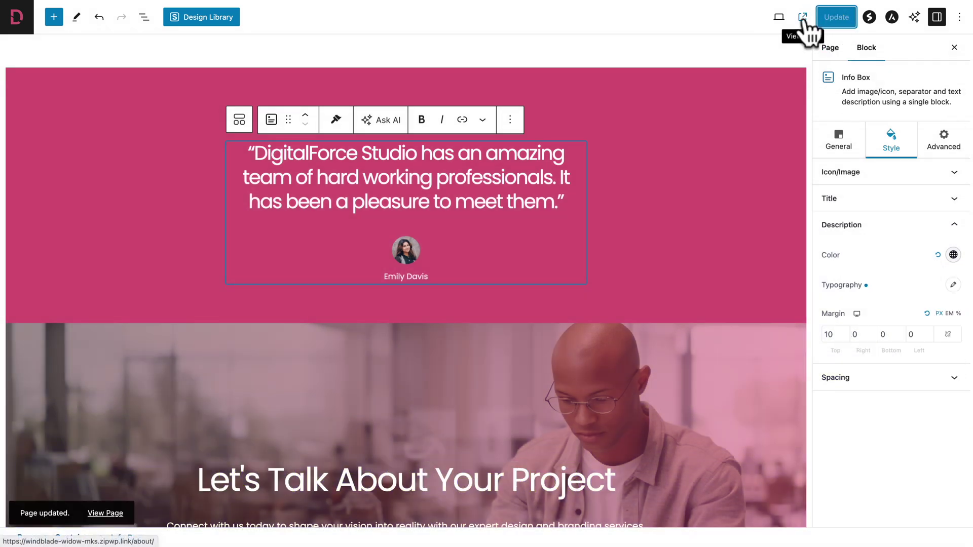
# View the published About page and check its header, presentation and testimonial sections
pyautogui.click(803, 19)
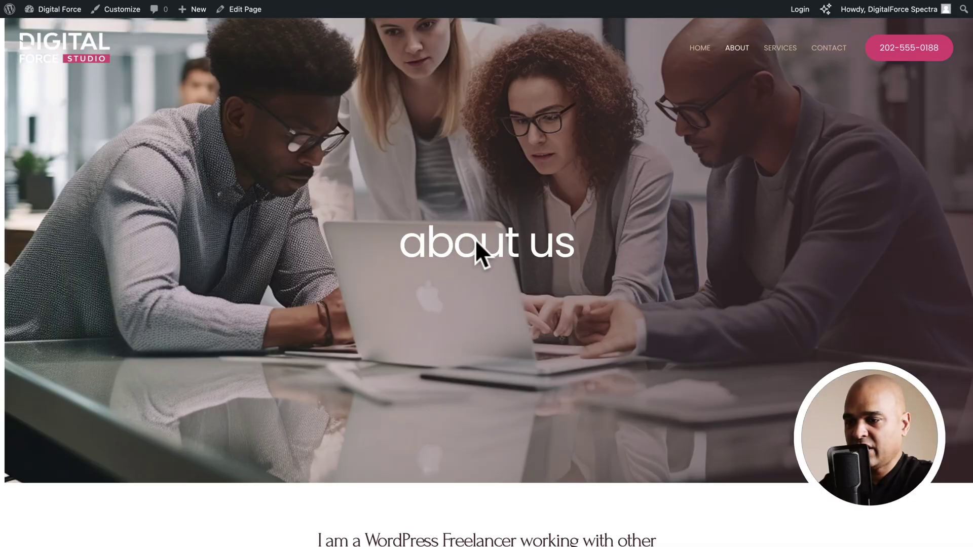
pyautogui.scroll(-9, 475, 245)
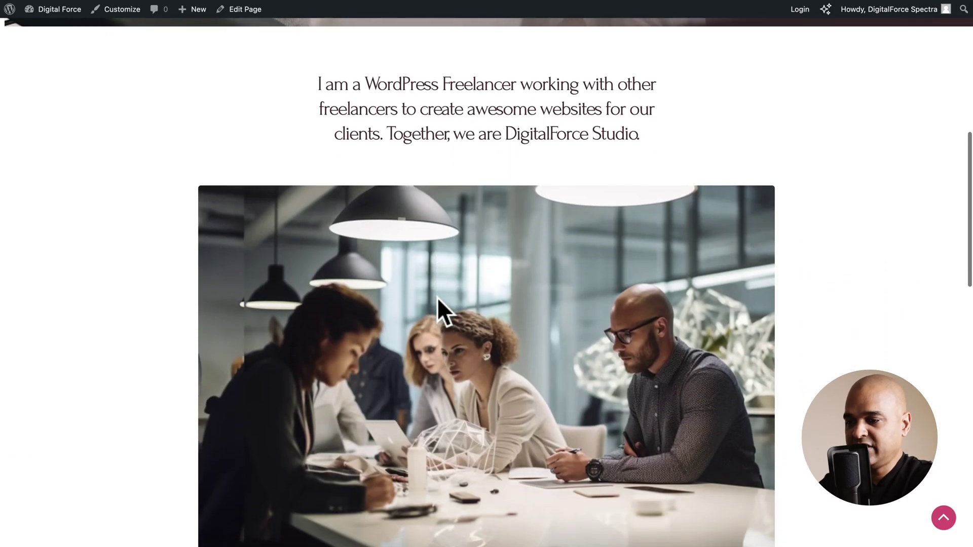
pyautogui.scroll(-11, 437, 297)
pyautogui.scroll(-6, 437, 297)
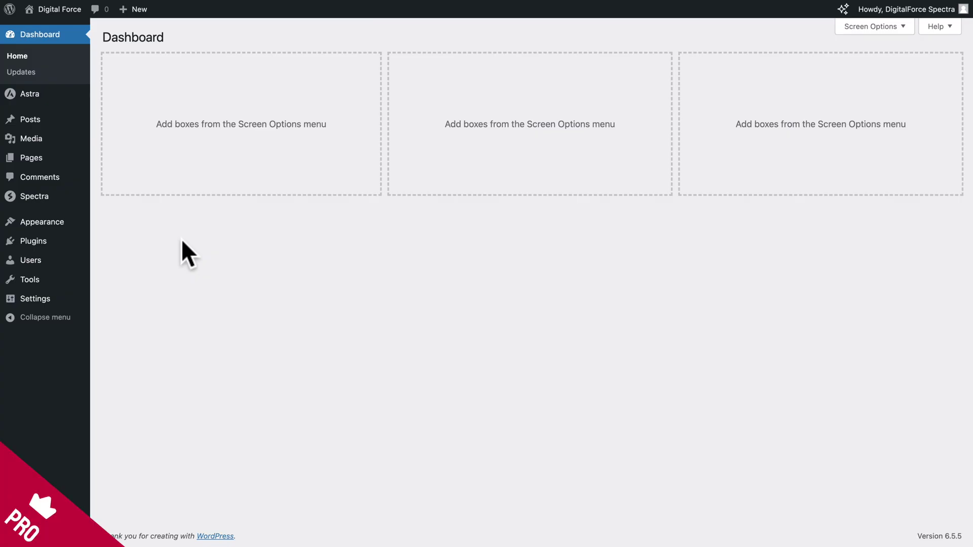
# Install the Spectra Pro plugin by uploading spectra-pro-1.1.6.zip, and activate it
pyautogui.moveTo(49, 257)
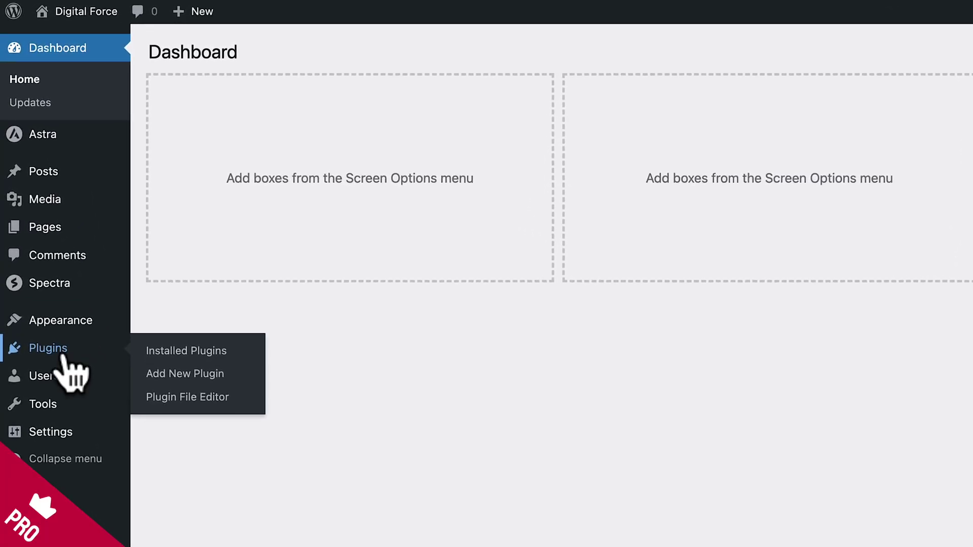
pyautogui.click(129, 277)
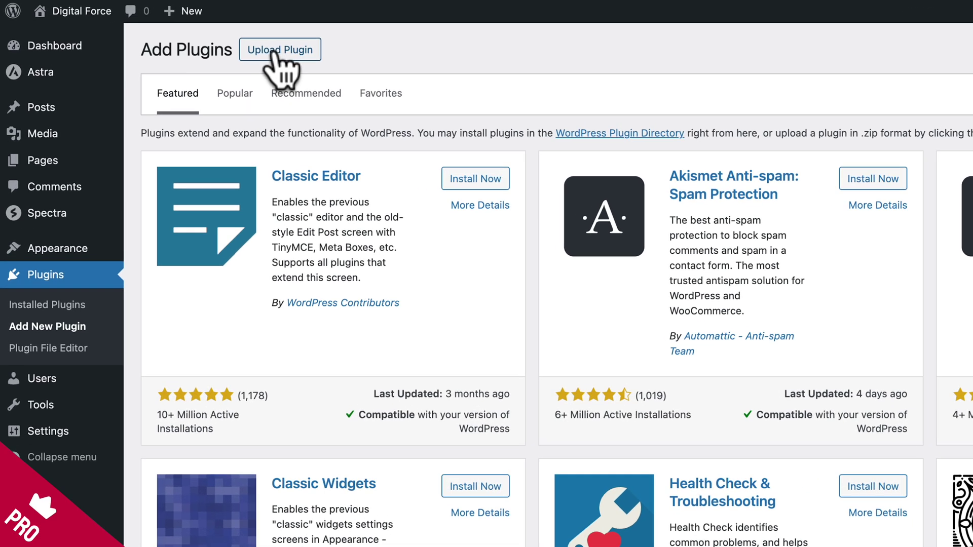
pyautogui.click(293, 52)
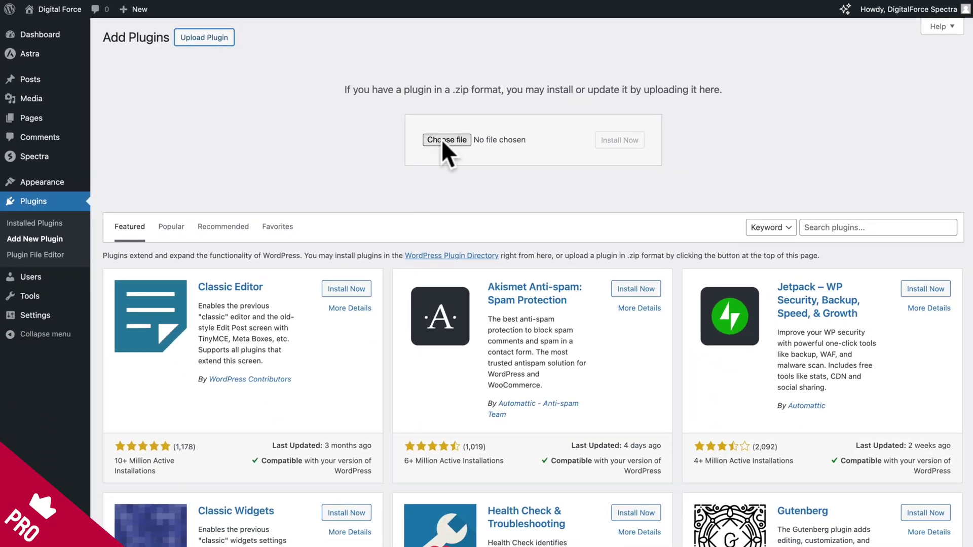
pyautogui.click(640, 200)
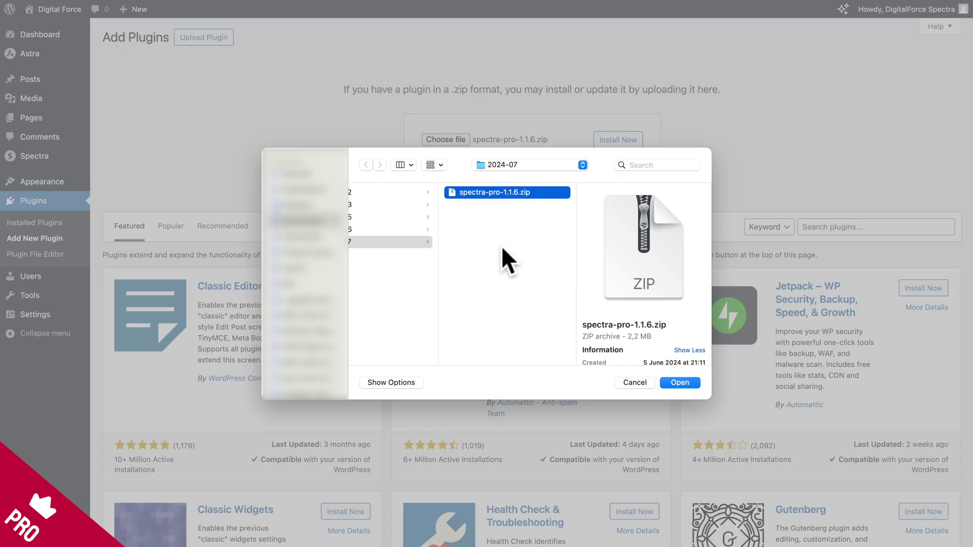
pyautogui.click(680, 383)
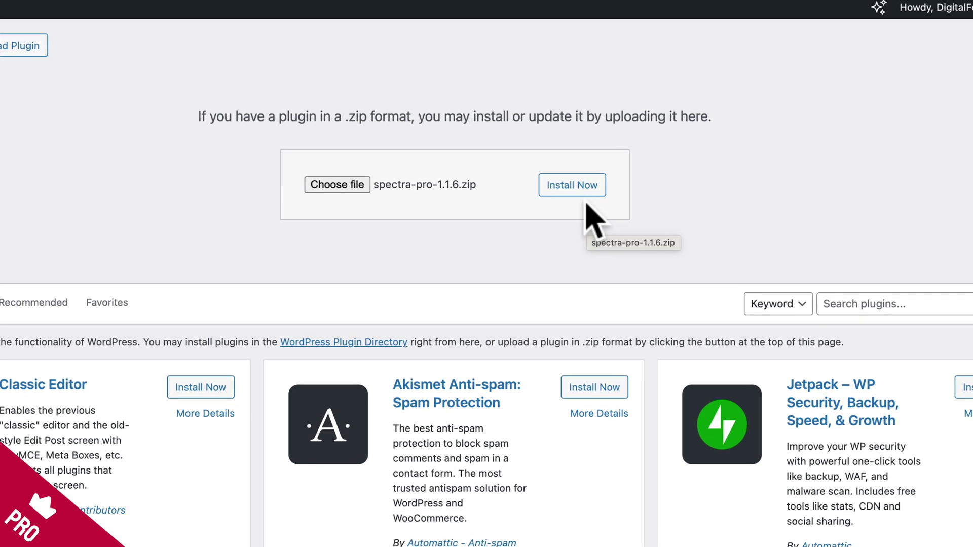
pyautogui.click(624, 140)
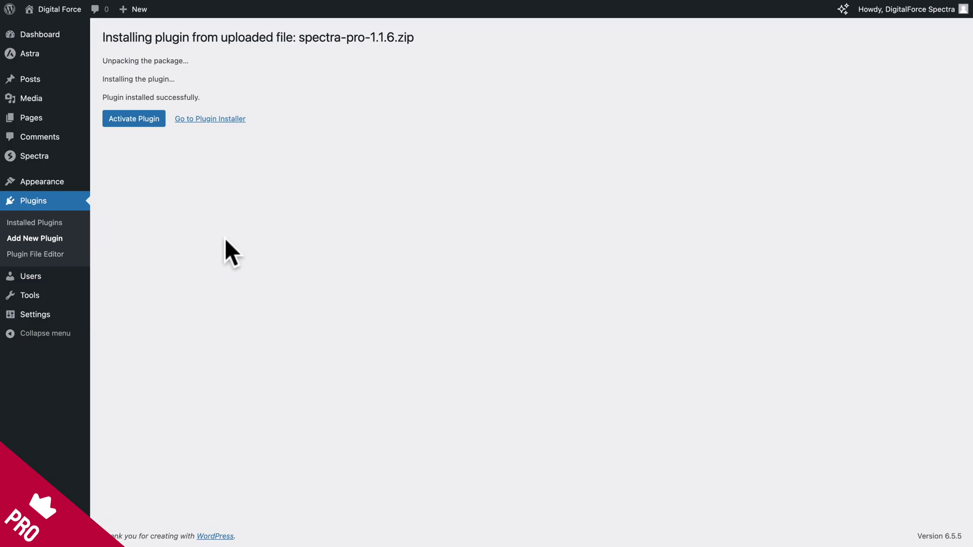
pyautogui.click(131, 121)
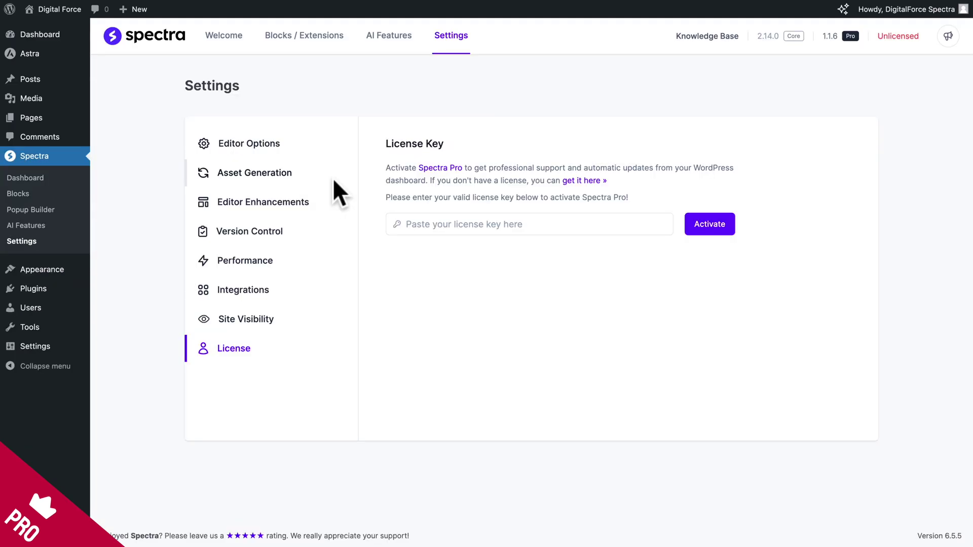
# Paste the license key to activate Spectra Pro, and filter the Blocks / Extensions list to the Pro items
pyautogui.click(419, 226)
pyautogui.hotkey('ctrl', 'v')
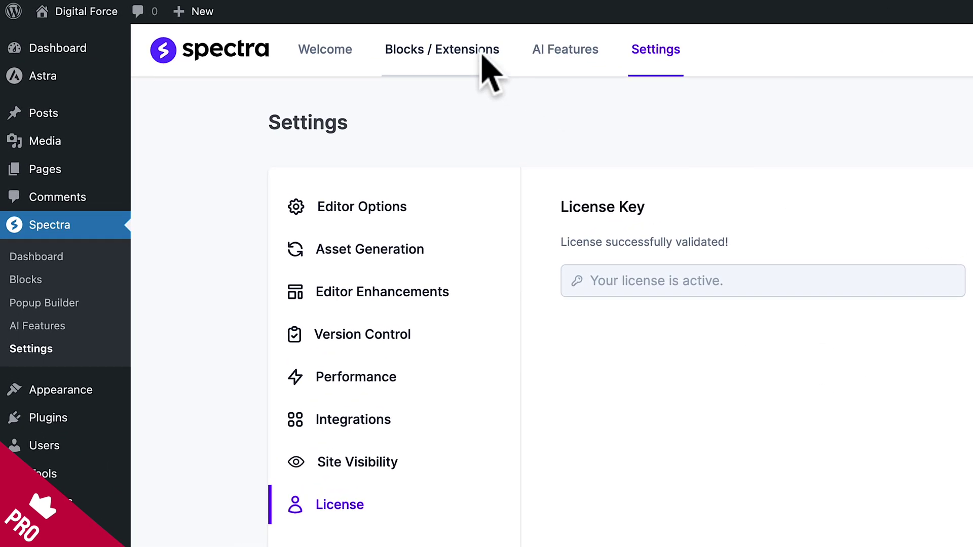
pyautogui.click(482, 54)
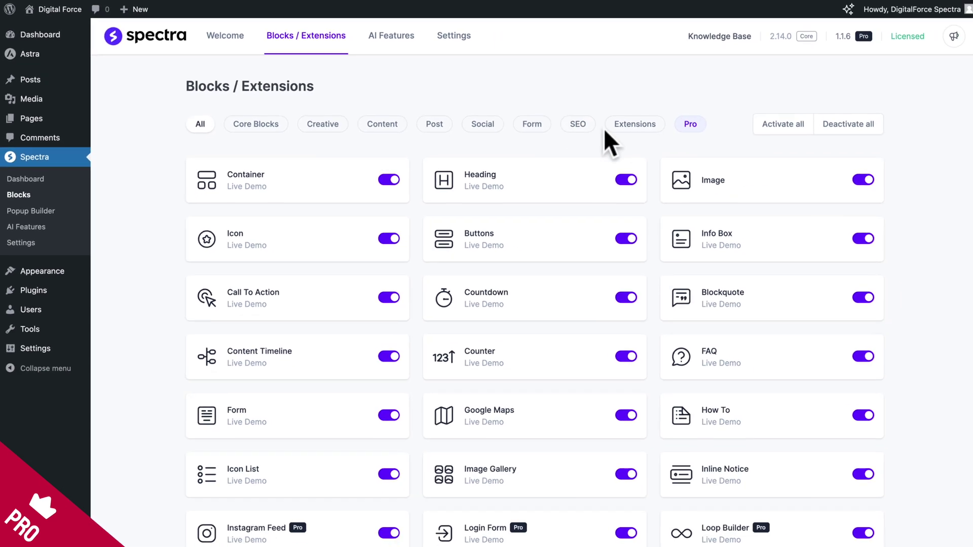
pyautogui.click(690, 128)
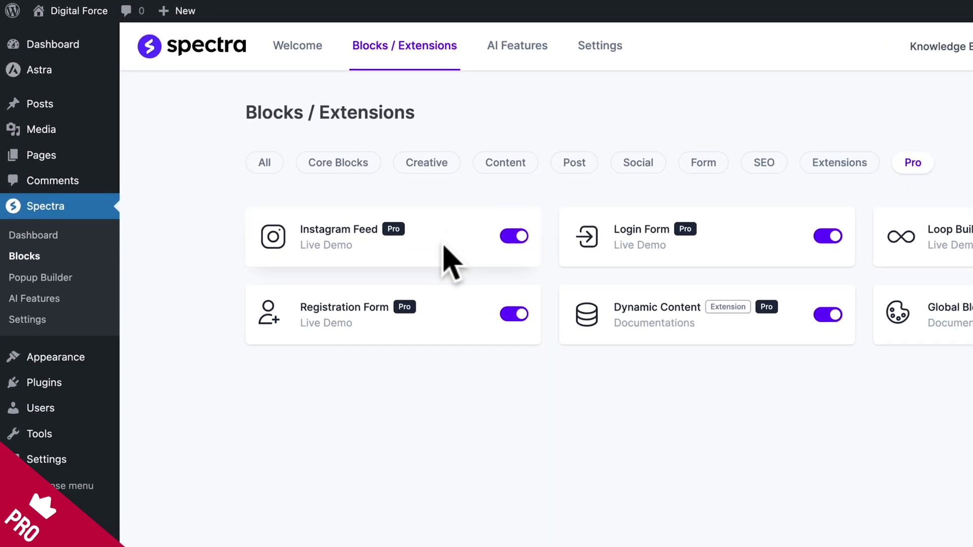
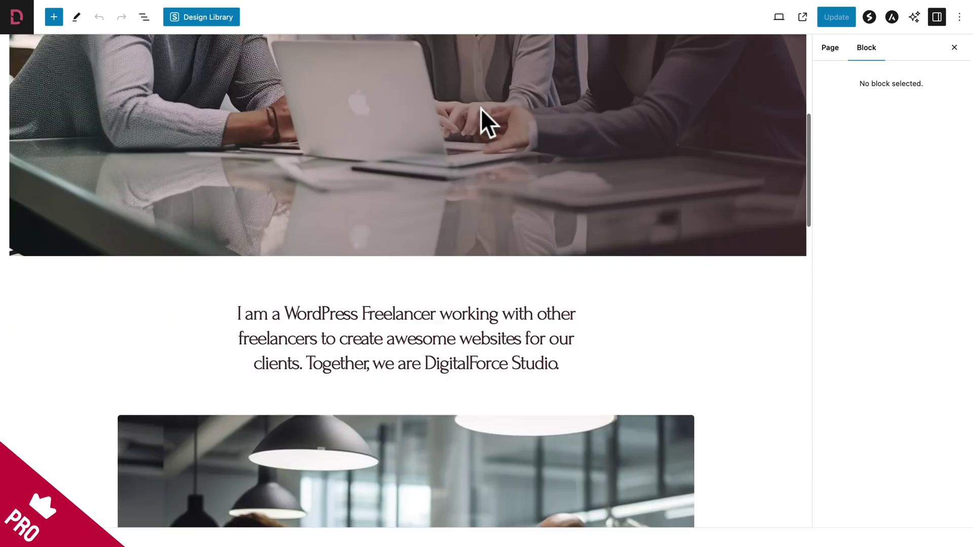
# Insert a single-column Spectra container below the call to action banner container on the About page
pyautogui.scroll(-6, 481, 108)
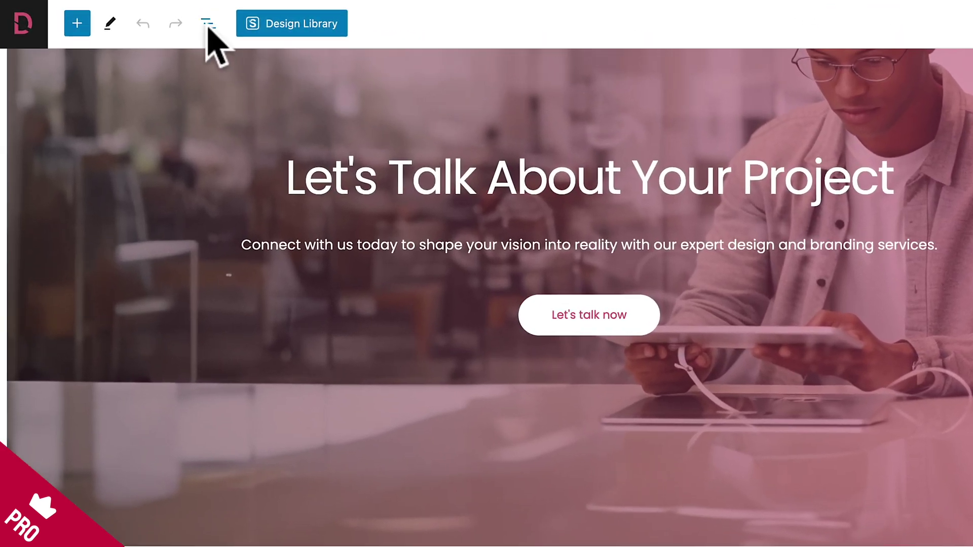
pyautogui.click(207, 26)
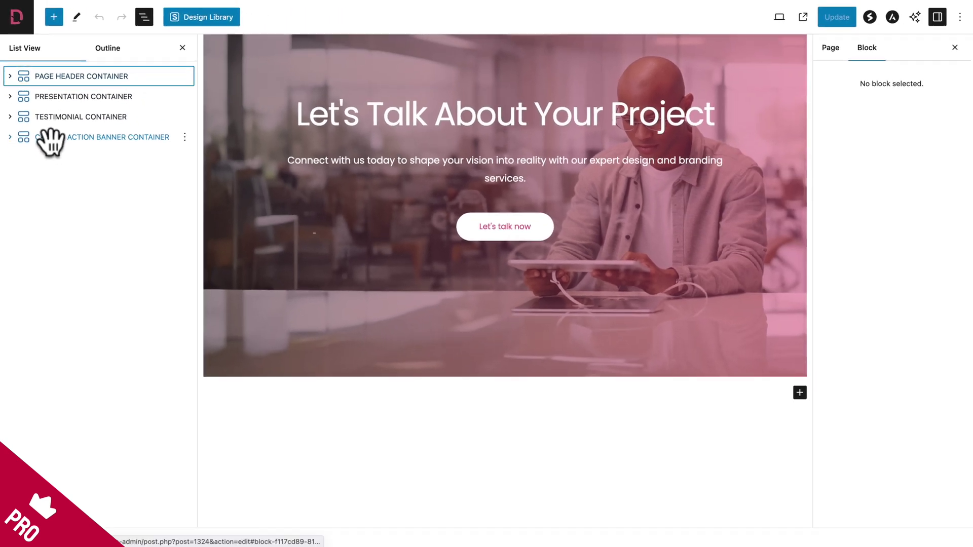
pyautogui.click(71, 197)
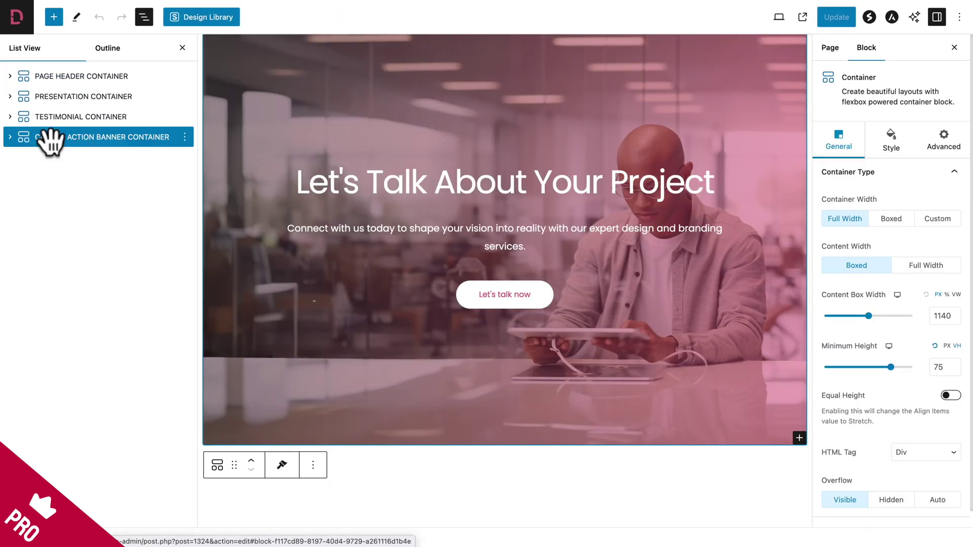
pyautogui.click(54, 16)
pyautogui.moveTo(38, 147)
pyautogui.click(39, 147)
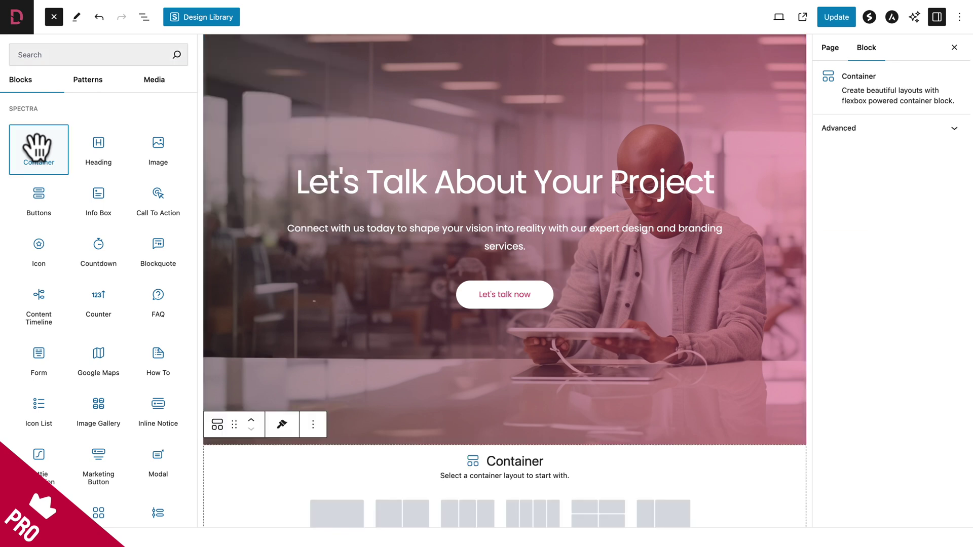
pyautogui.click(329, 283)
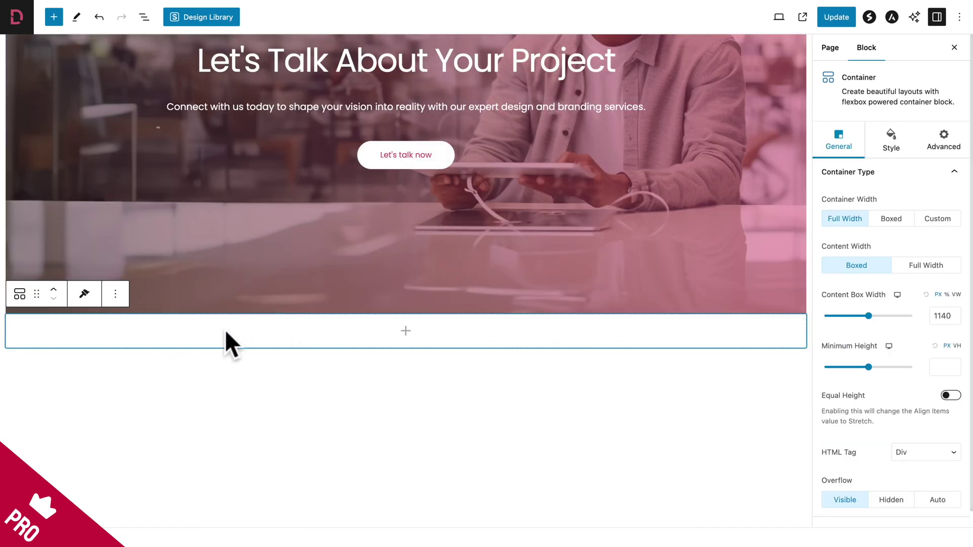
# Set the new container's padding to 60 px on all four sides
pyautogui.click(888, 143)
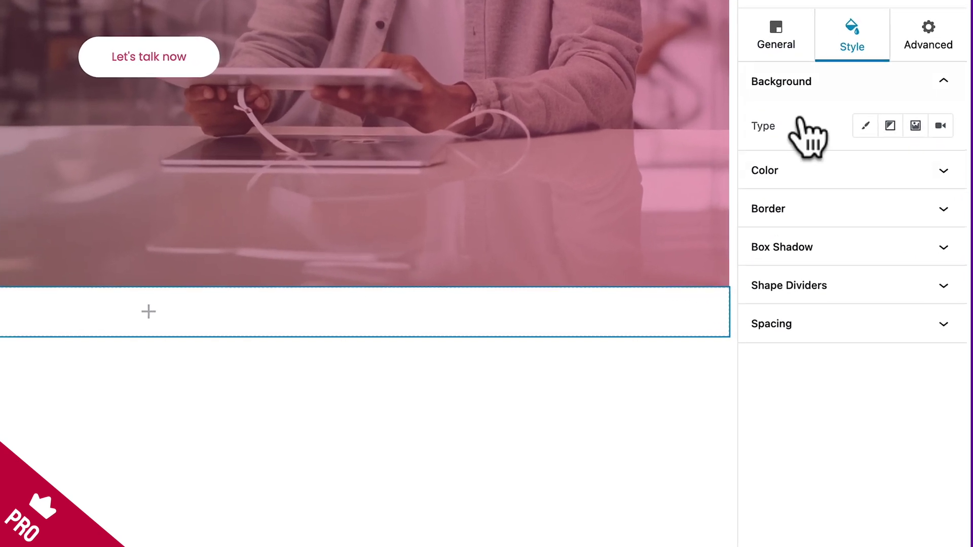
pyautogui.click(771, 325)
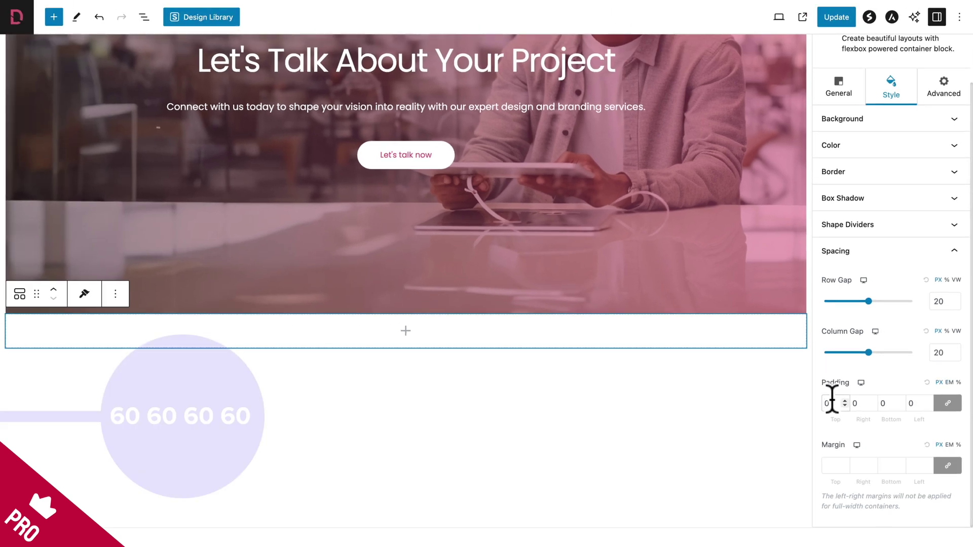
pyautogui.write('60')
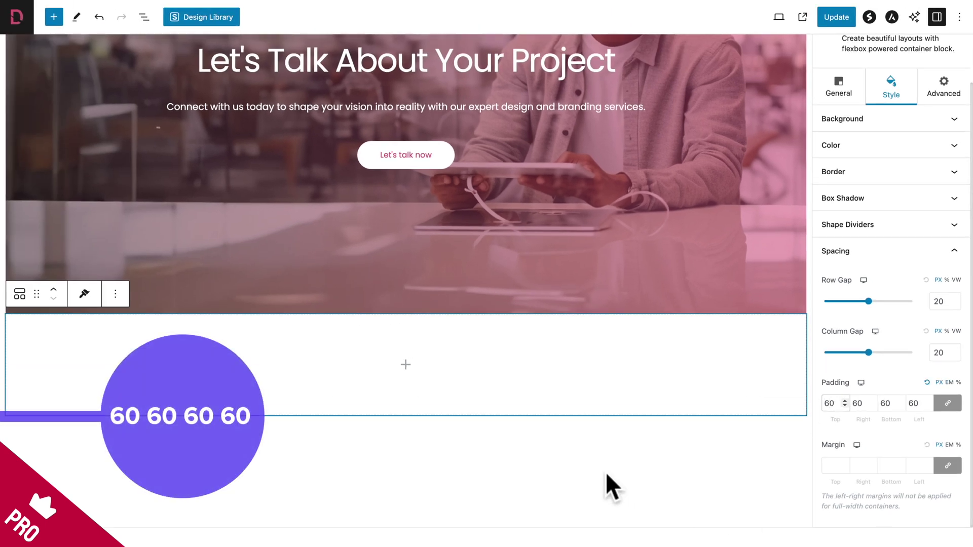
# Add a Spectra Heading block inside the new container with the text "Follow Us"
pyautogui.click(405, 364)
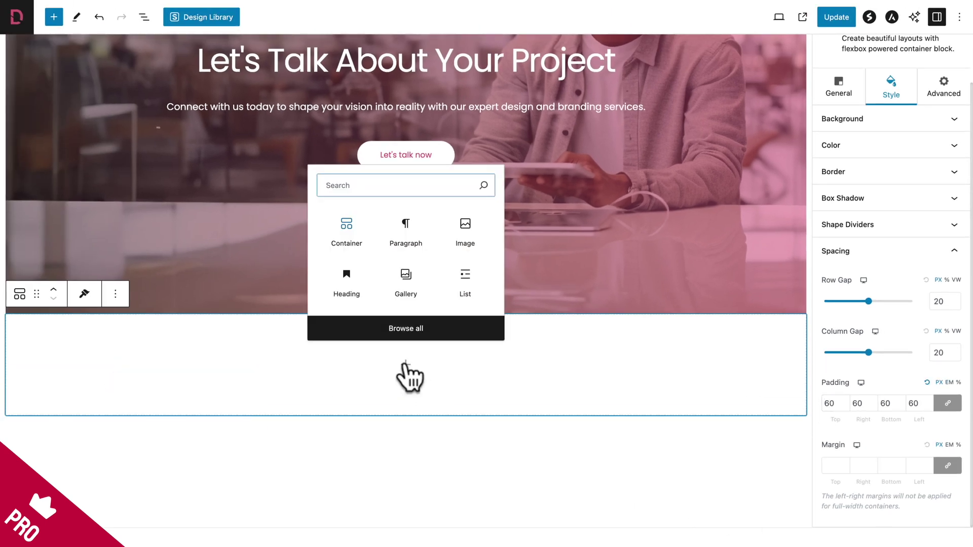
pyautogui.write('heading')
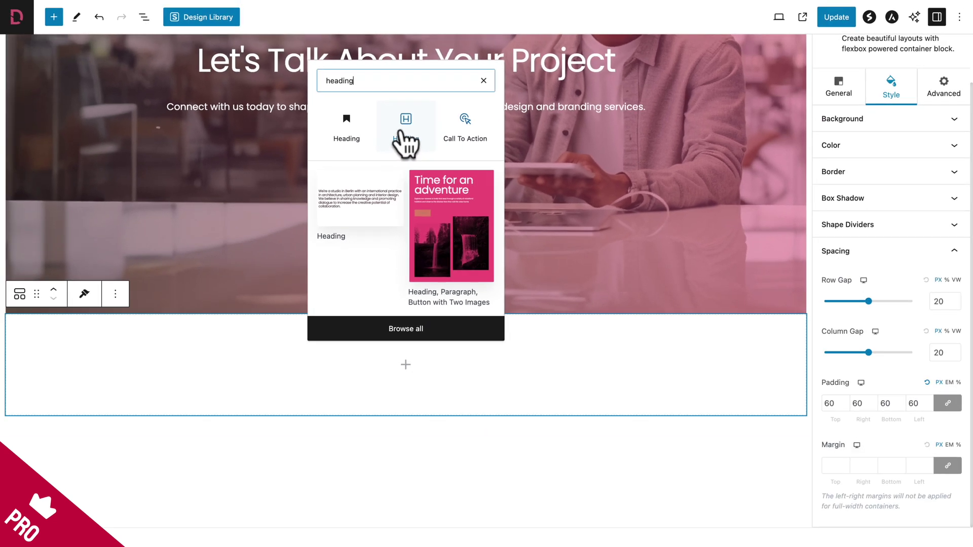
pyautogui.click(399, 133)
pyautogui.tripleClick(178, 286)
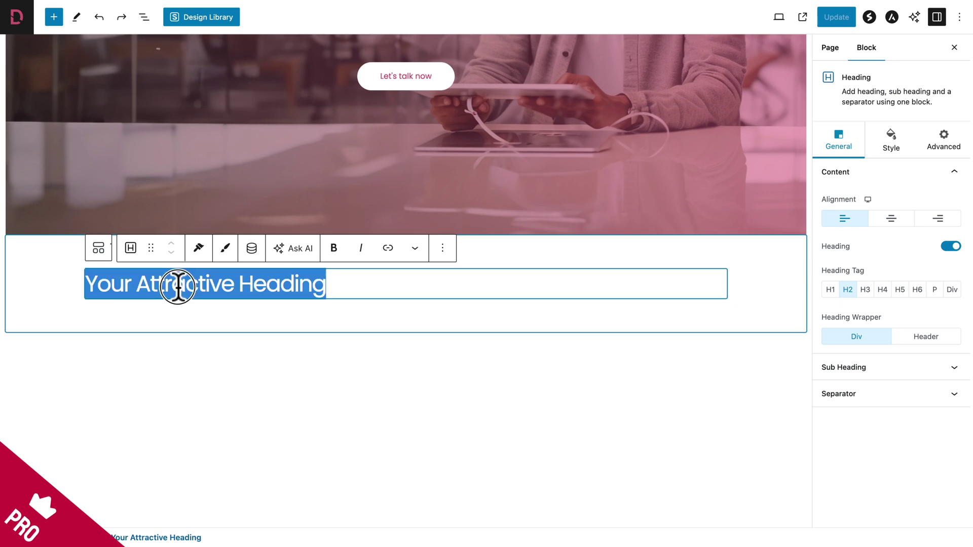
pyautogui.write('Follow Us')
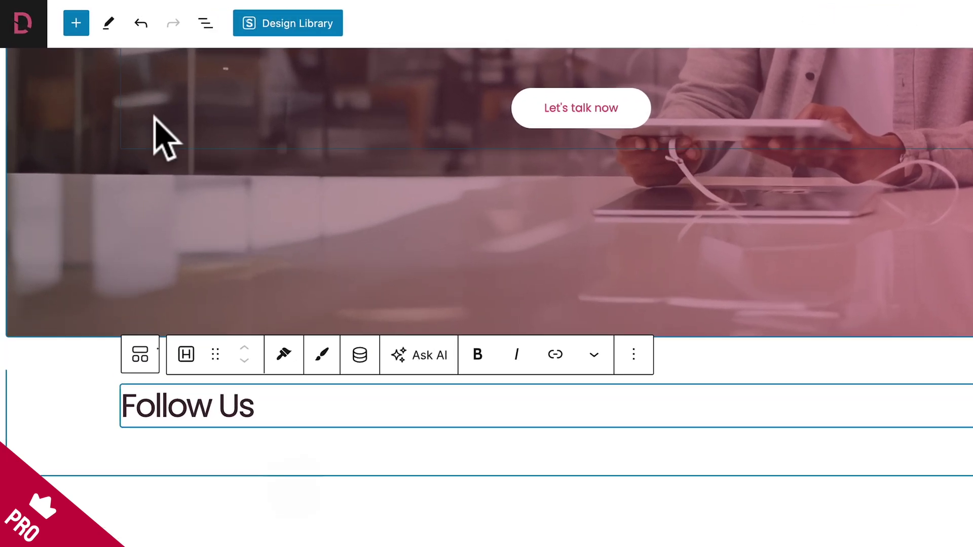
# Search the blocks for "insta" and insert an Instagram Feed block below the "Follow Us" heading
pyautogui.click(77, 23)
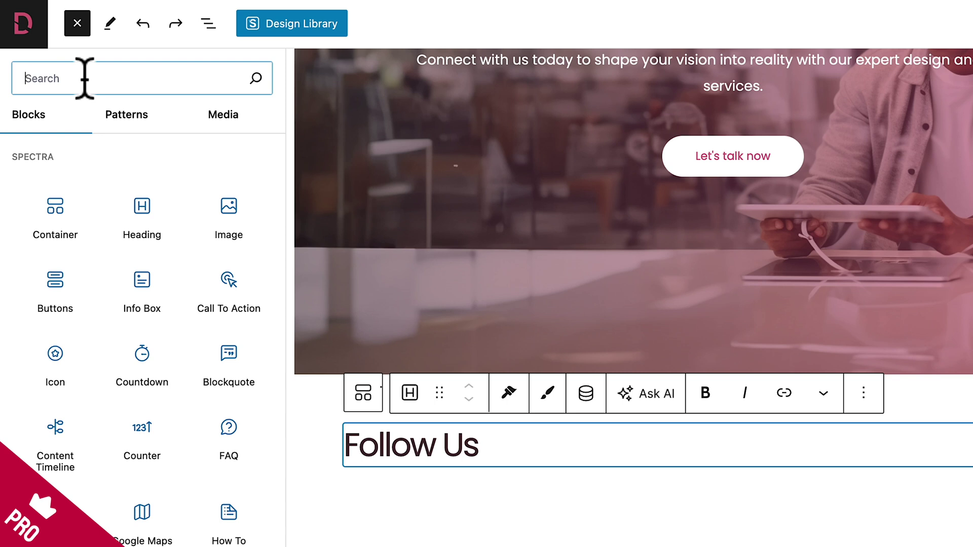
pyautogui.write('insta')
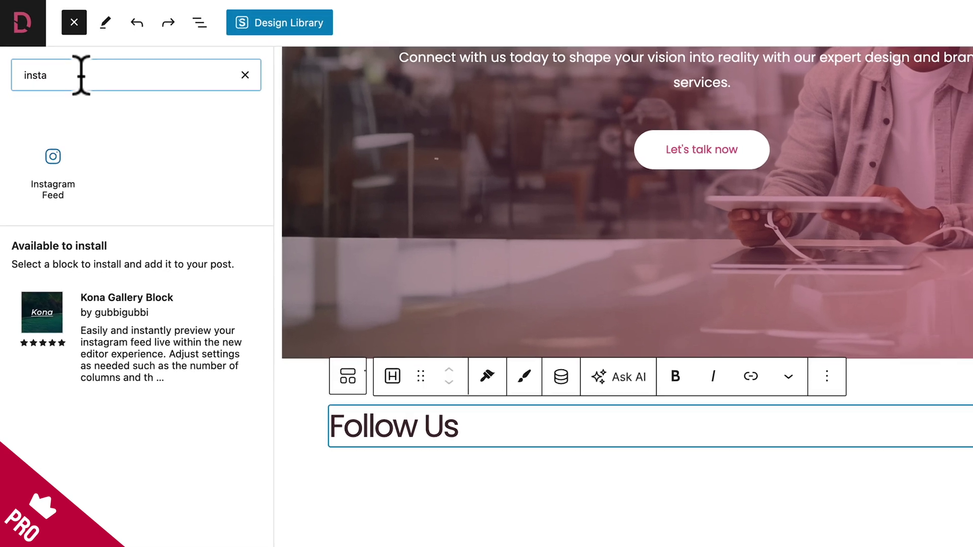
pyautogui.moveTo(52, 172)
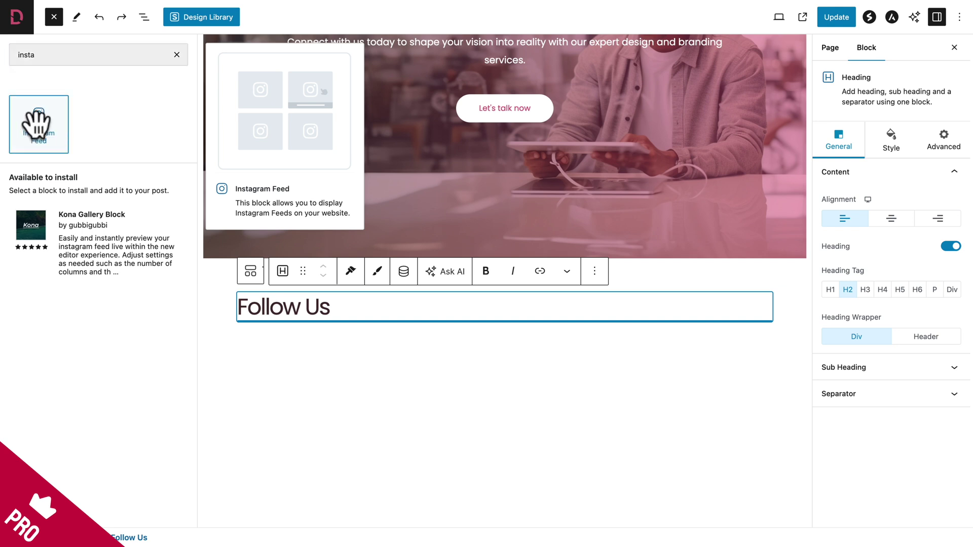
pyautogui.click(36, 121)
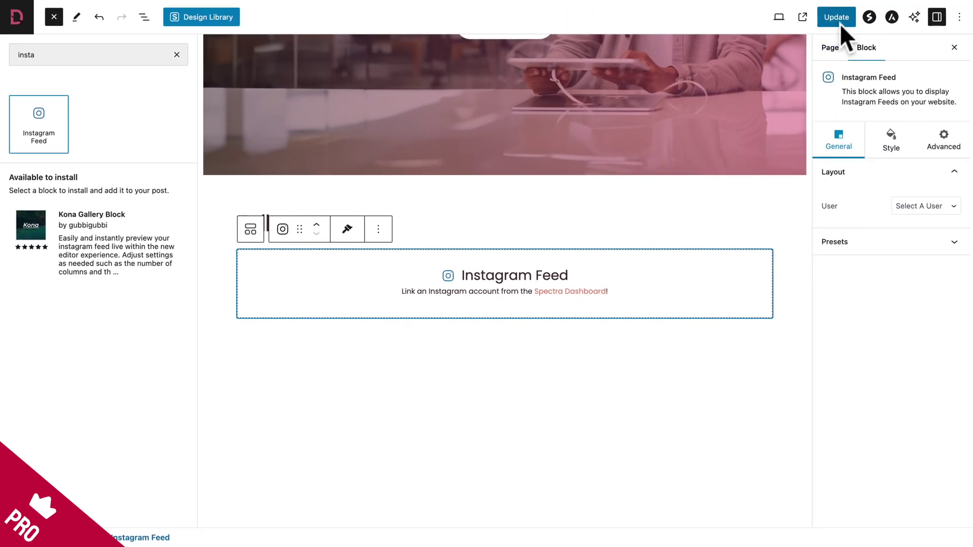
# Update the page and link an Instagram account through the Spectra Dashboard, allowing Spectra to access it
pyautogui.click(837, 21)
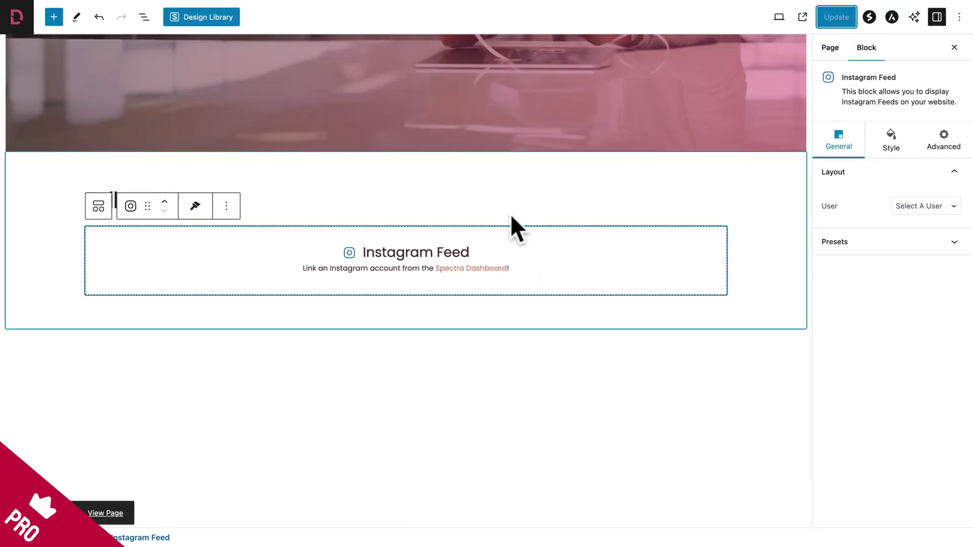
pyautogui.click(459, 270)
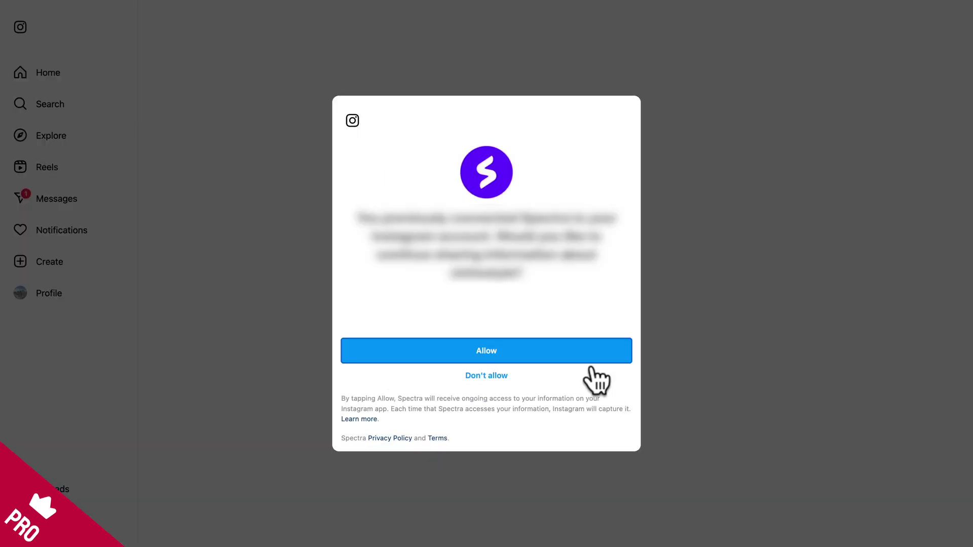
pyautogui.click(478, 352)
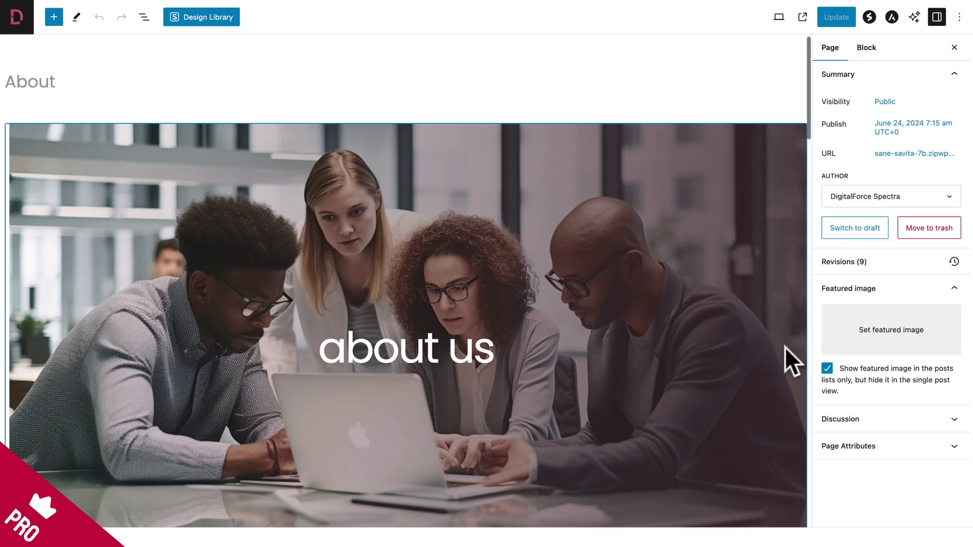
# Choose the linked Instagram account as the feed's user, review the post grid and update the page
pyautogui.scroll(-20, 785, 347)
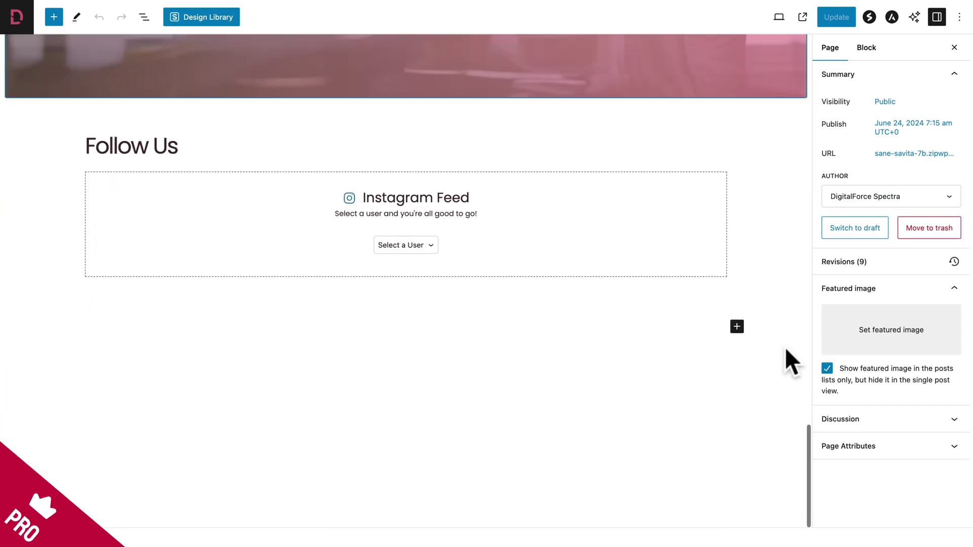
pyautogui.click(406, 246)
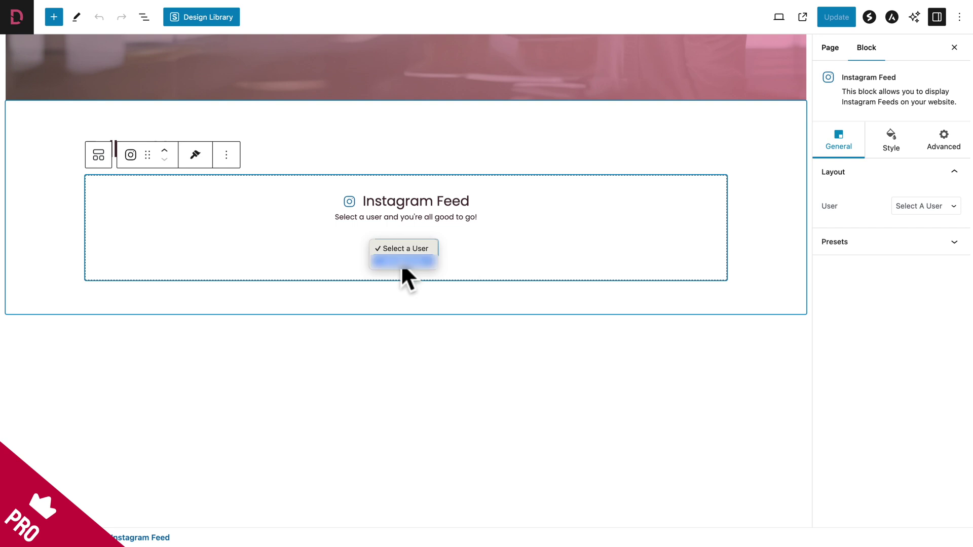
pyautogui.click(402, 262)
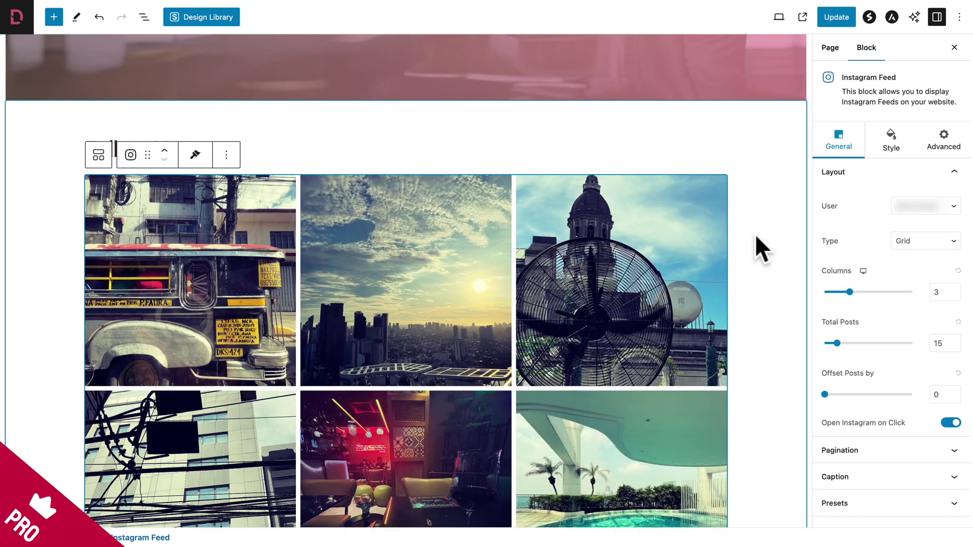
pyautogui.scroll(-8, 756, 235)
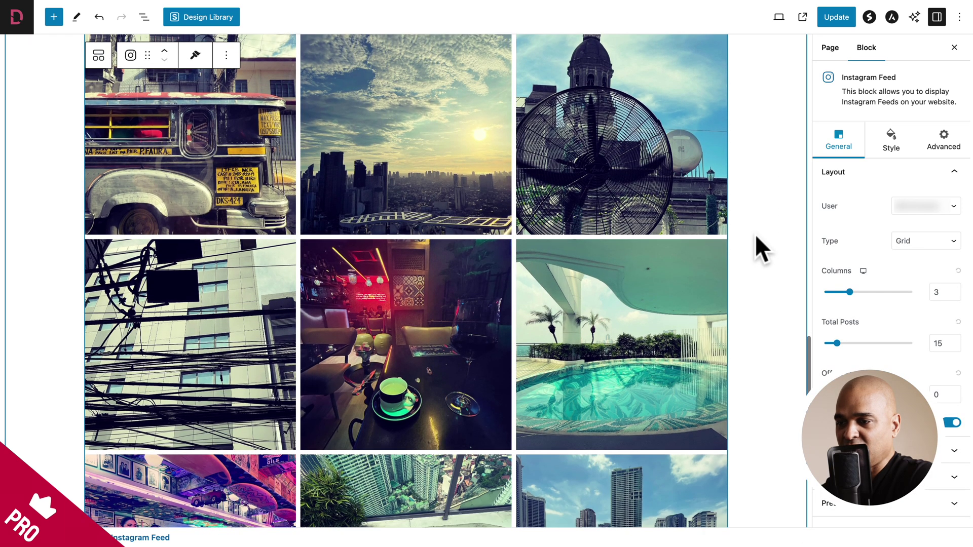
pyautogui.scroll(-10, 755, 235)
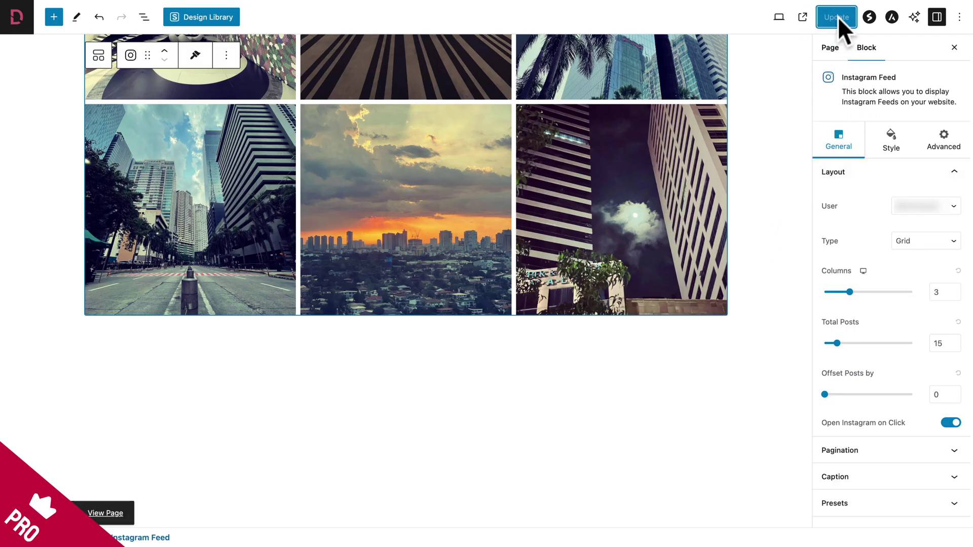
# Open the live About page and review its sections from the header down to the new Instagram feed
pyautogui.click(803, 16)
pyautogui.scroll(-5, 554, 262)
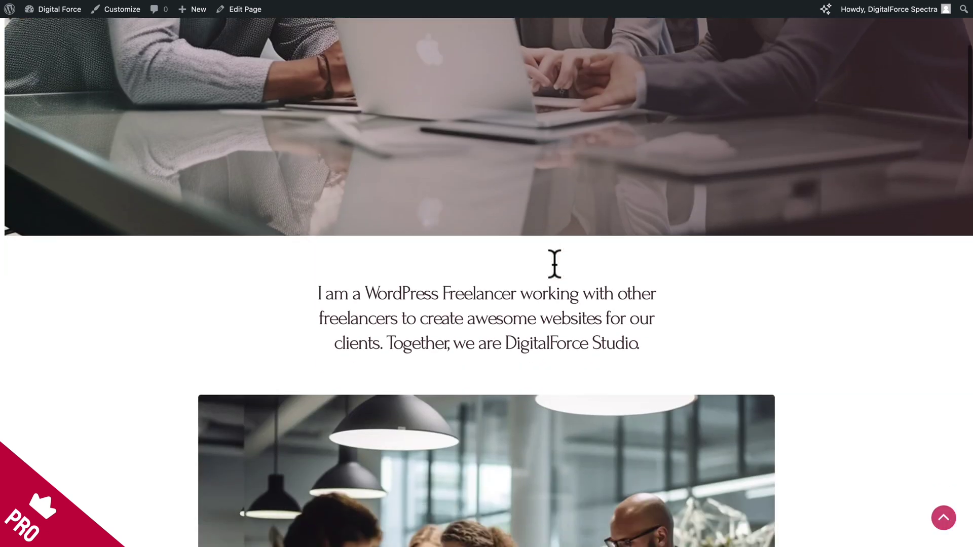
pyautogui.scroll(-7, 554, 263)
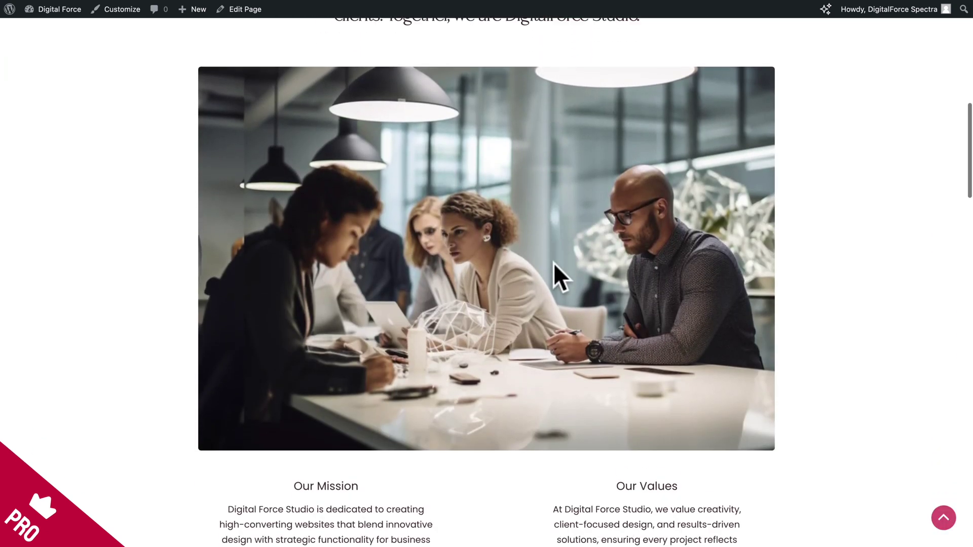
pyautogui.scroll(-6, 555, 264)
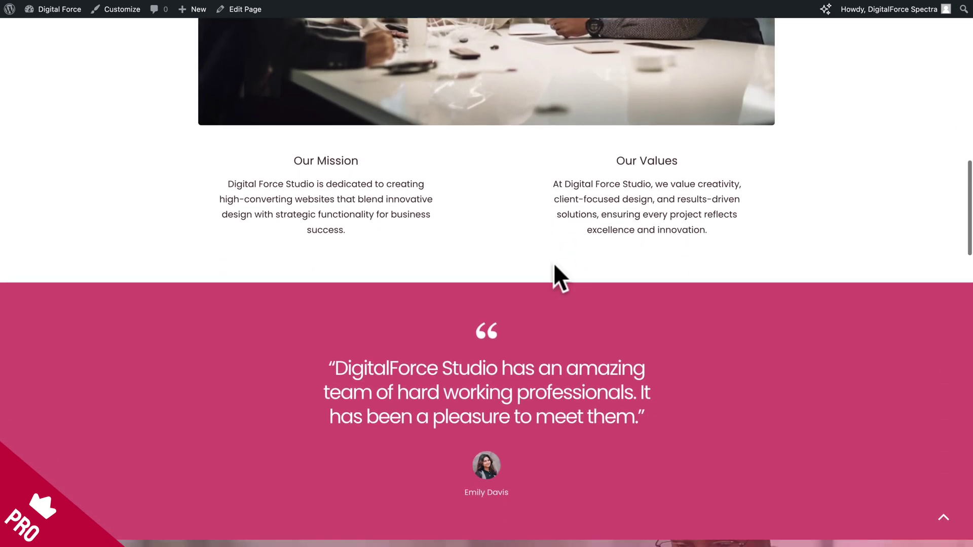
pyautogui.scroll(-7, 554, 264)
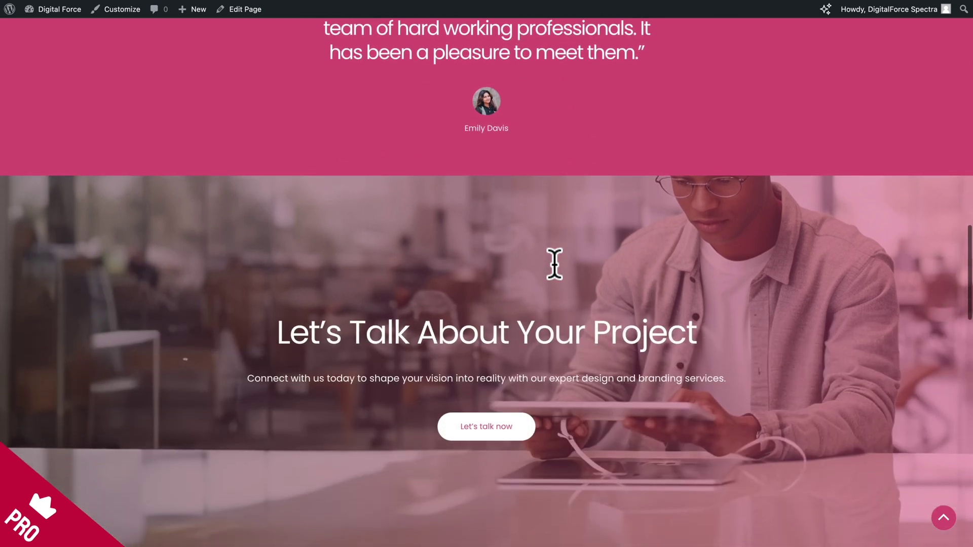
pyautogui.scroll(-10, 445, 332)
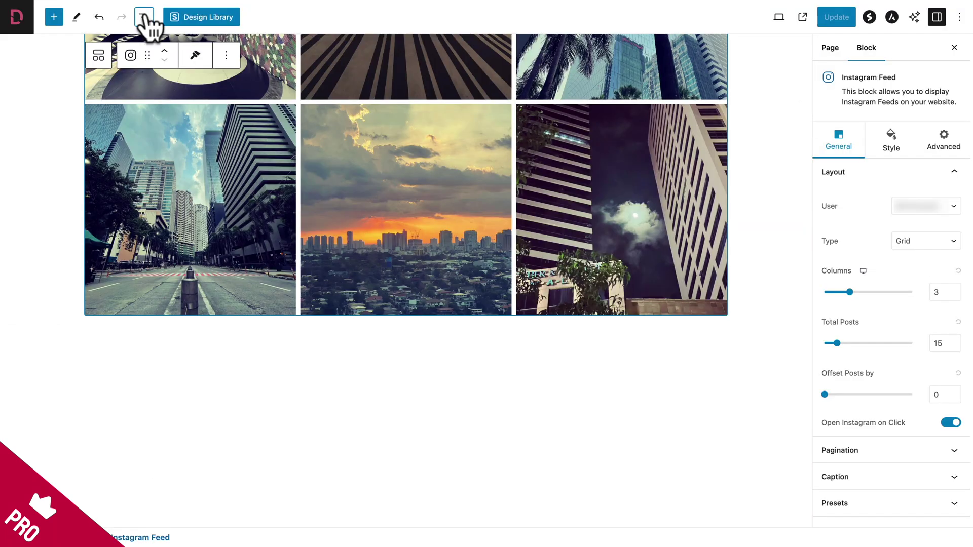
# Rename the container holding the "Follow Us" heading and Instagram feed as INSTA
pyautogui.click(144, 17)
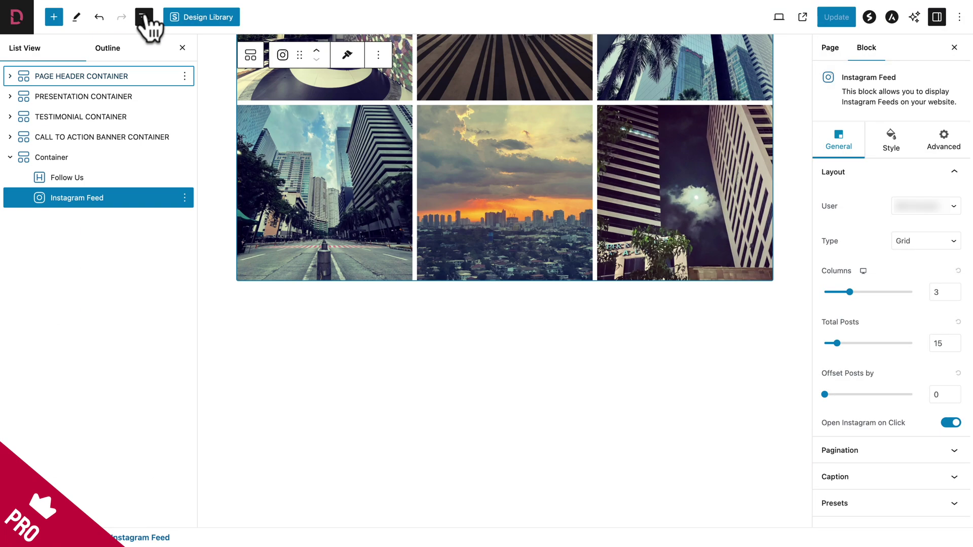
pyautogui.click(10, 158)
pyautogui.click(185, 158)
pyautogui.click(197, 317)
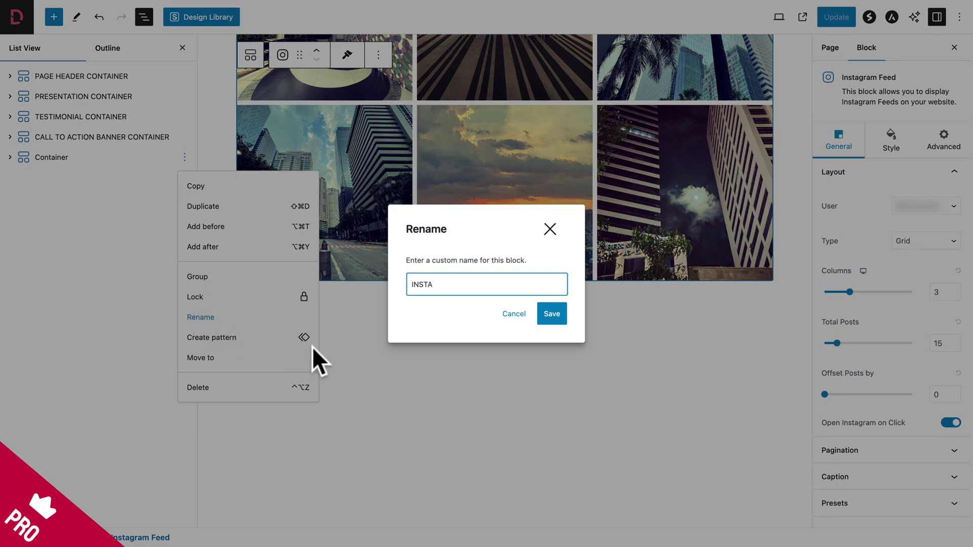
pyautogui.click(550, 314)
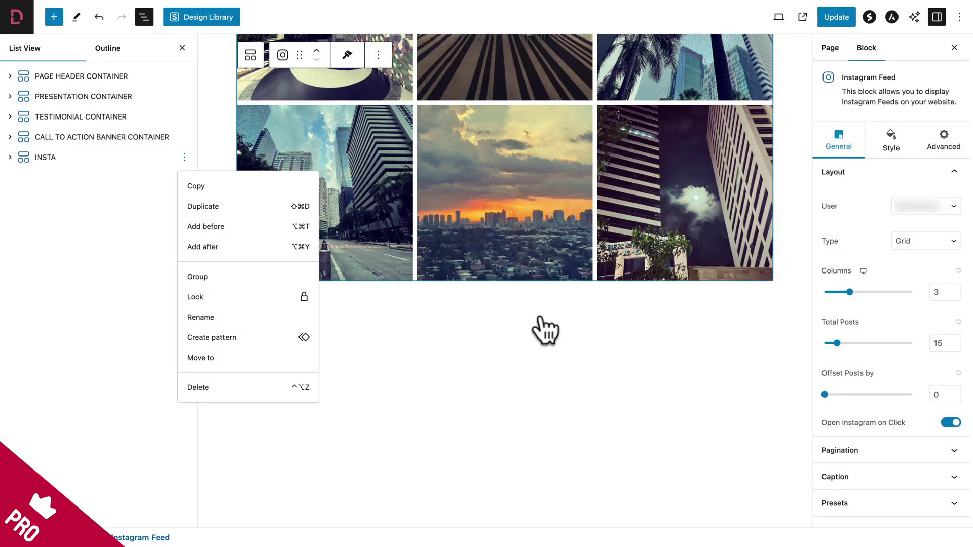
pyautogui.click(131, 236)
# Move the INSTA container between the testimonial and call to action banner containers and update the page
pyautogui.moveTo(44, 157); pyautogui.dragTo(31, 127)
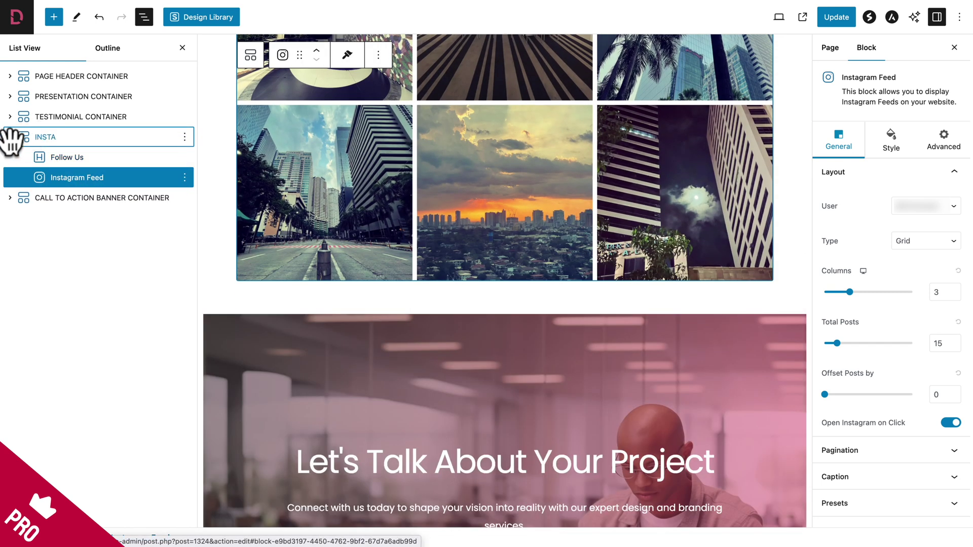
pyautogui.click(10, 136)
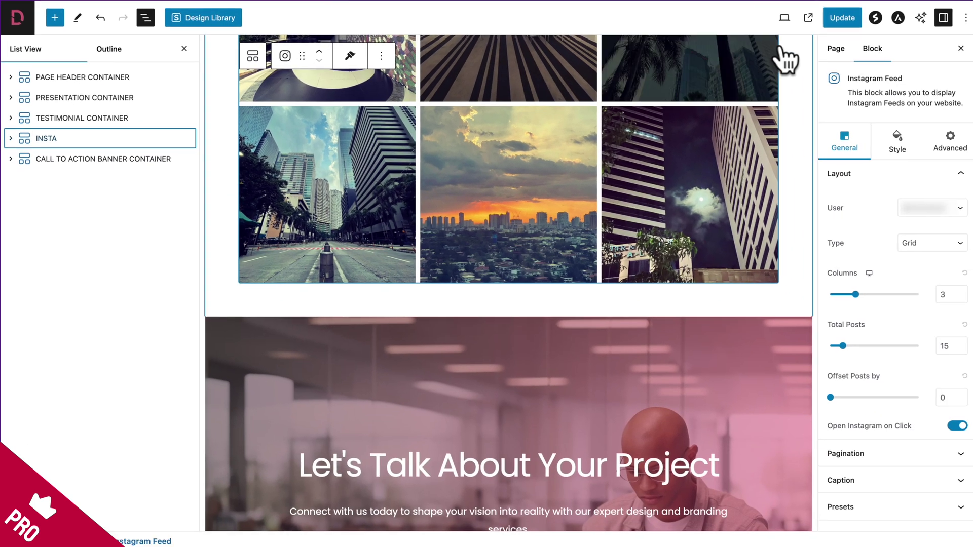
pyautogui.click(834, 16)
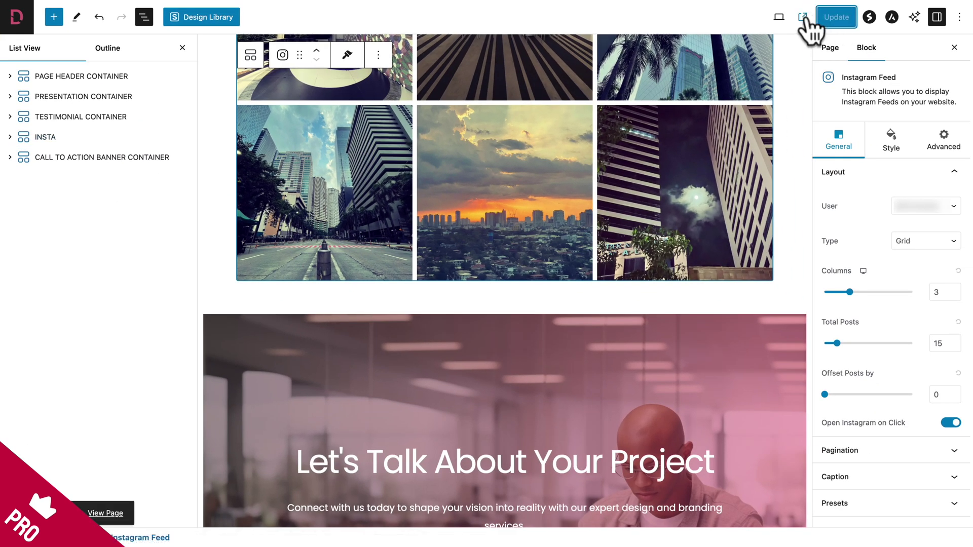
# View the live About page and check the placement of the Instagram section after the testimonial
pyautogui.click(804, 17)
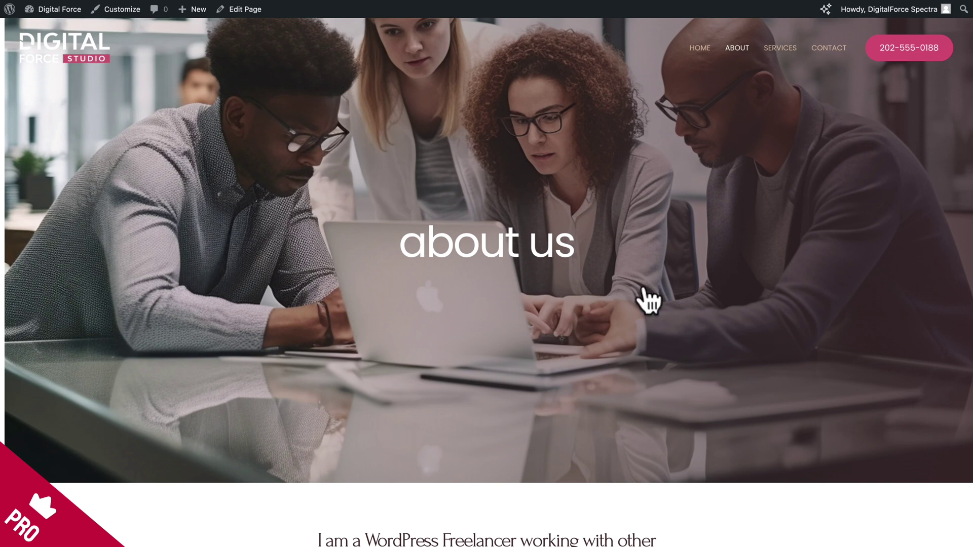
pyautogui.scroll(-15, 644, 285)
pyautogui.scroll(-9, 644, 284)
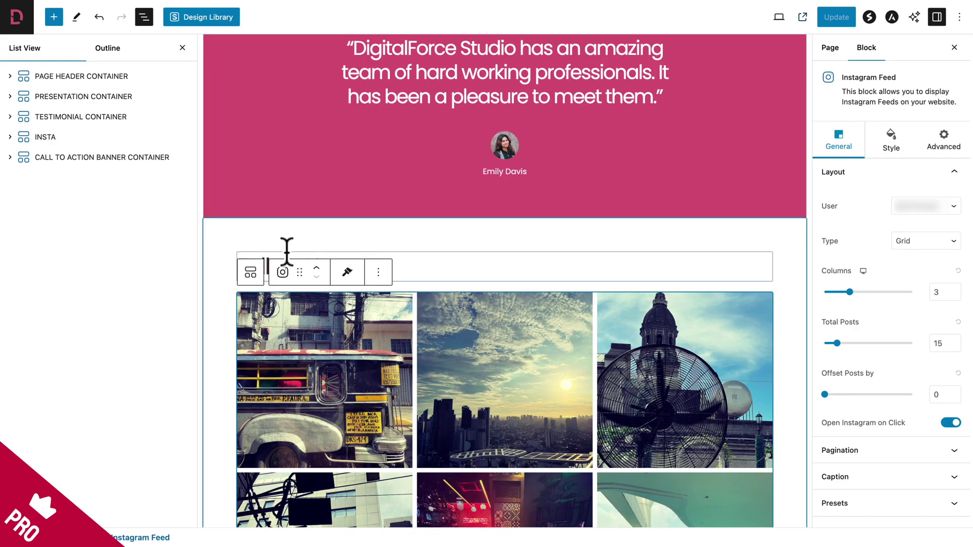
# Center-align the "Follow Us" heading, then update the page and review it live
pyautogui.click(287, 252)
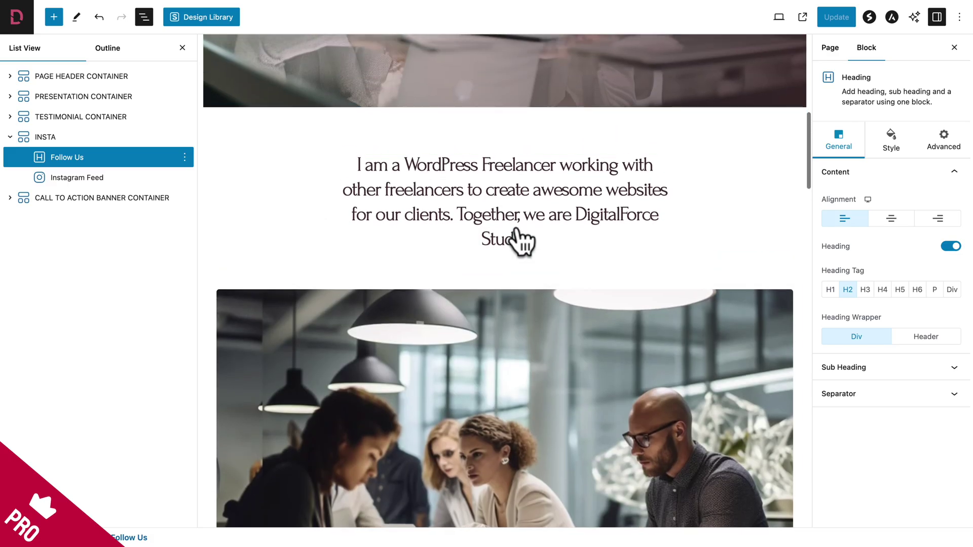
pyautogui.scroll(-10, 517, 238)
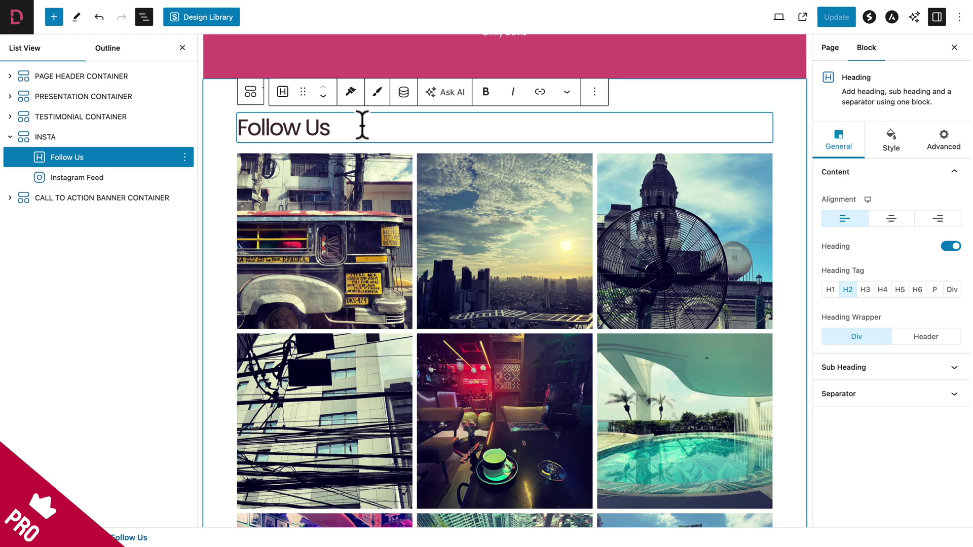
pyautogui.click(892, 219)
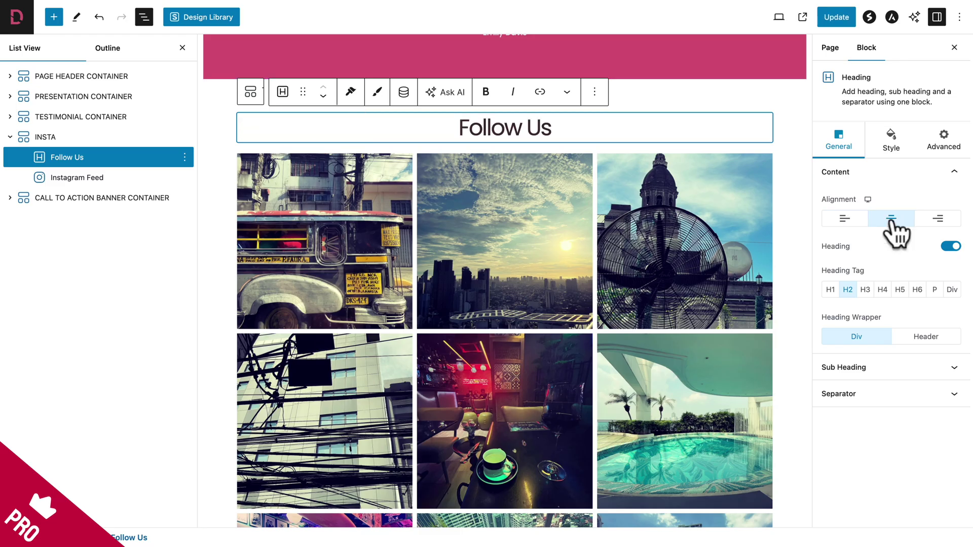
pyautogui.click(838, 16)
pyautogui.click(803, 18)
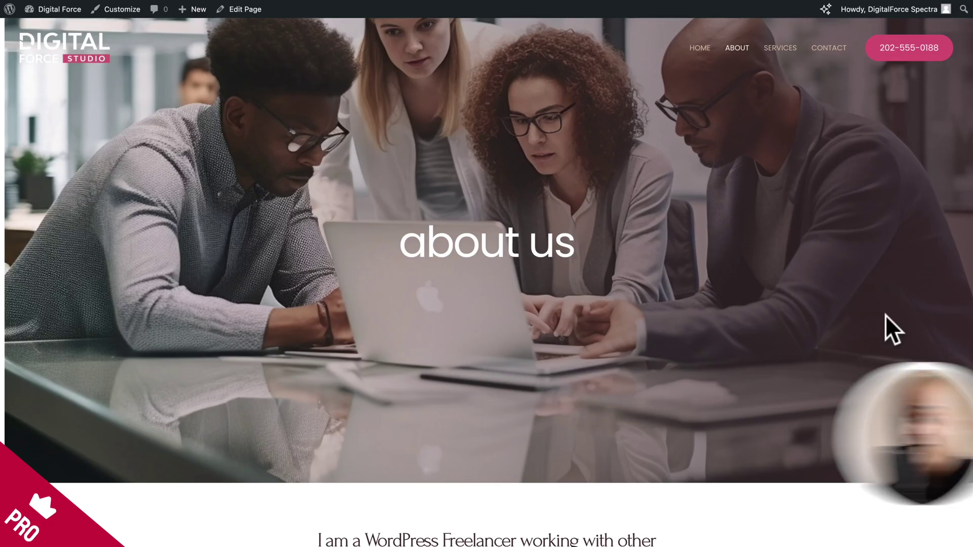
pyautogui.scroll(-15, 944, 425)
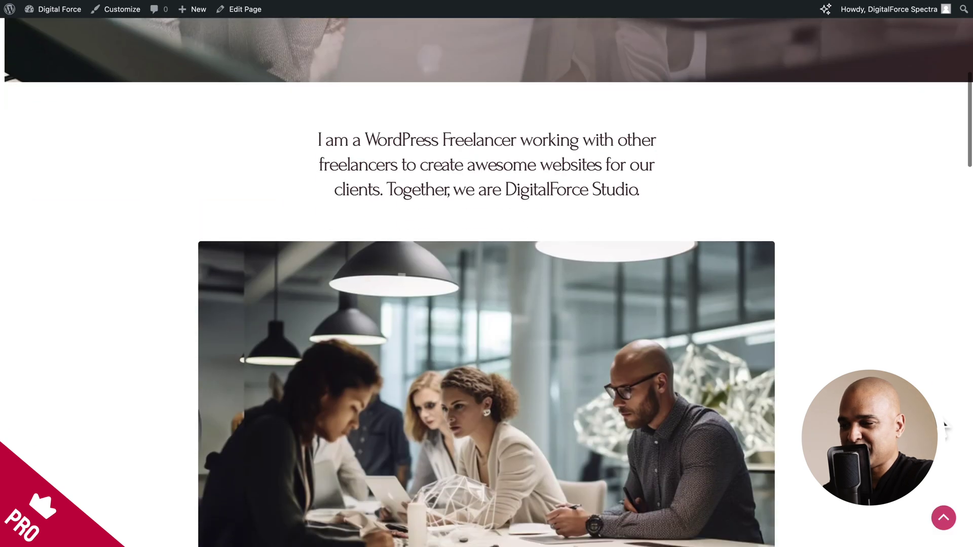